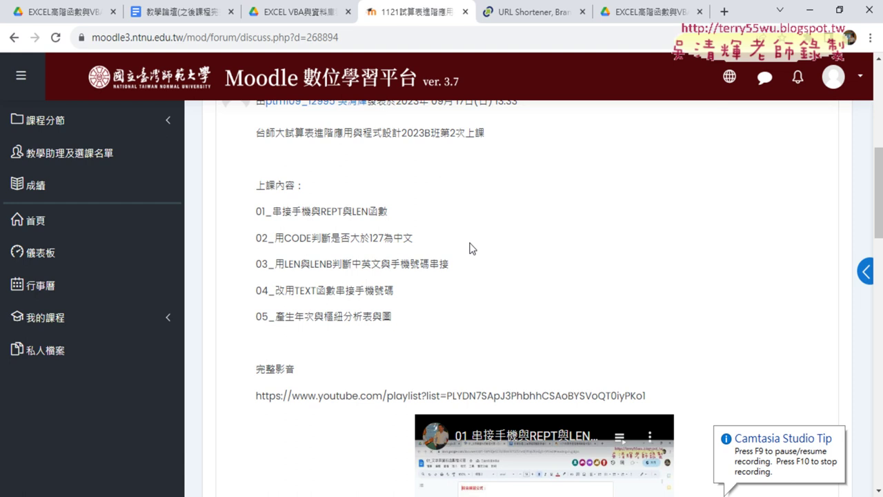
- Highlight CODE in topic 02 and LEN與LENB in topic 03 of the post's topic list
scroll(469, 239, "up", 1)
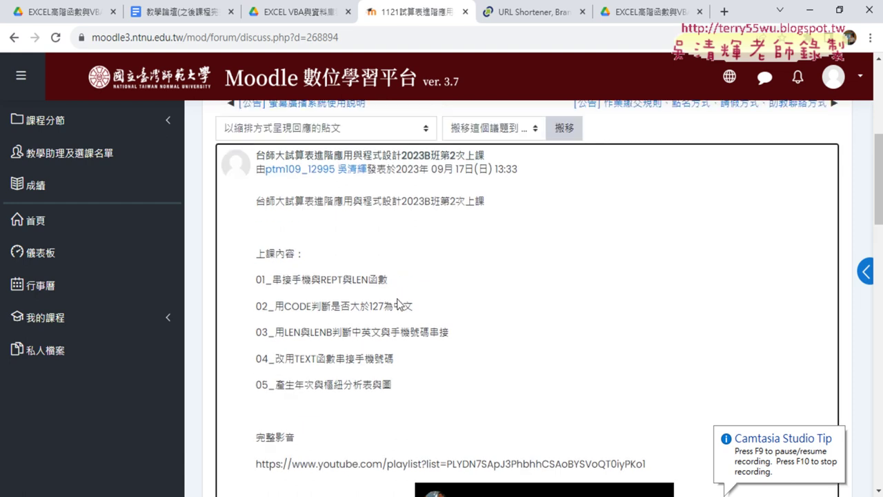
scroll(397, 303, "down", 1)
left_click_drag(321, 211, 391, 205)
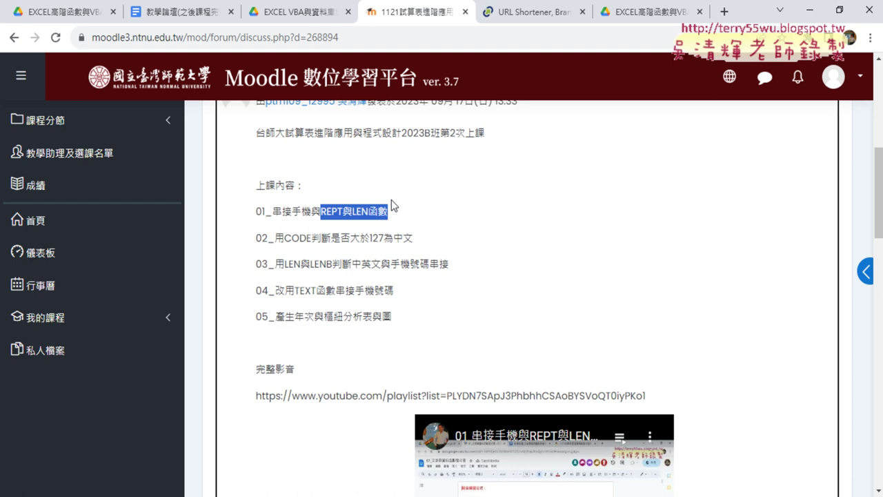
left_click_drag(283, 238, 312, 239)
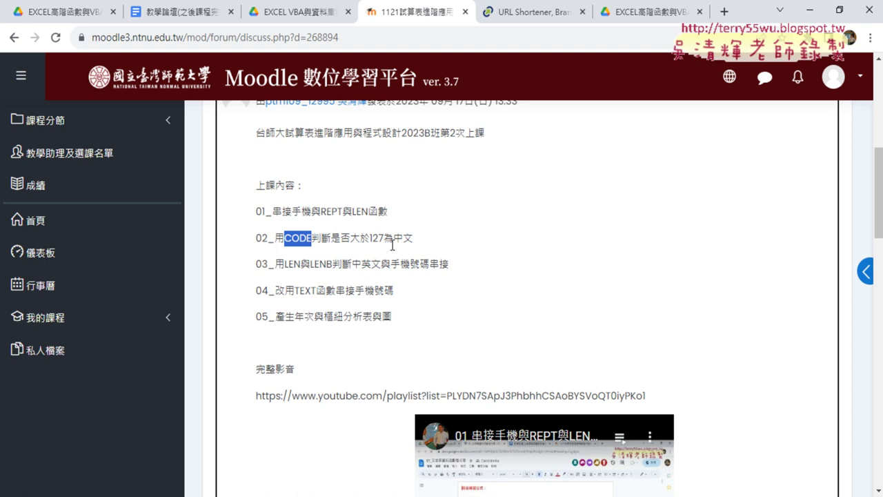
left_click_drag(285, 264, 333, 265)
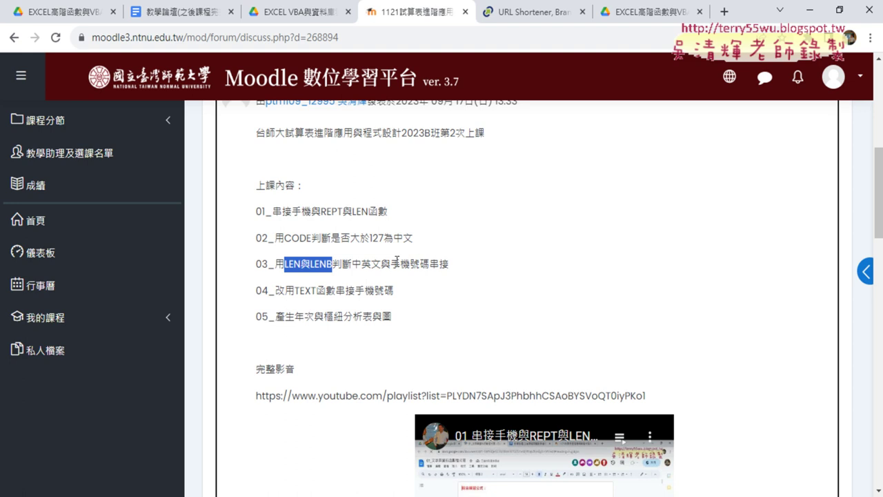
left_click(358, 263)
left_click_drag(334, 264, 327, 263)
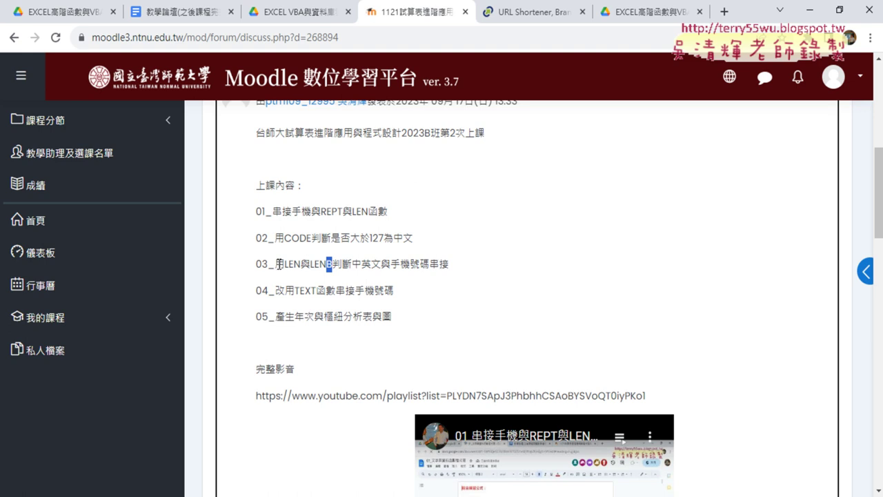
- Highlight LEN, LENB, TEXT and 樞紐分析表 across topics 03 to 05
left_click_drag(285, 264, 304, 264)
left_click_drag(311, 263, 337, 264)
left_click_drag(296, 290, 336, 290)
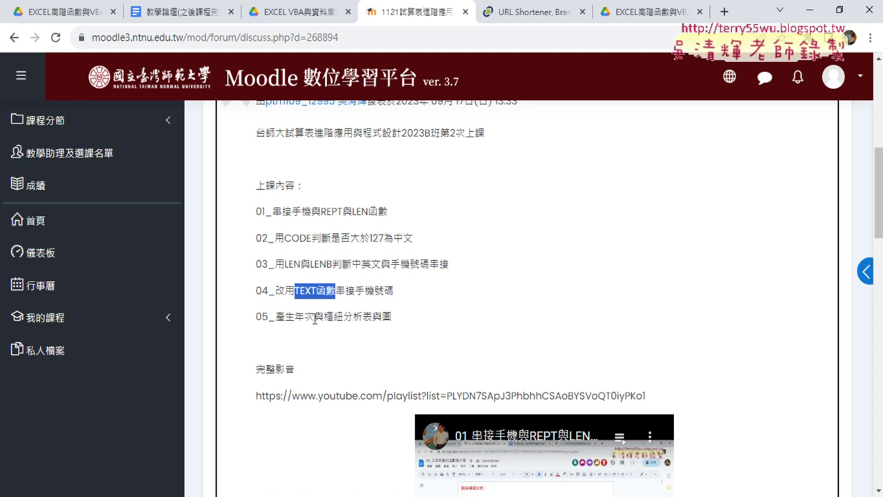
left_click_drag(328, 319, 367, 319)
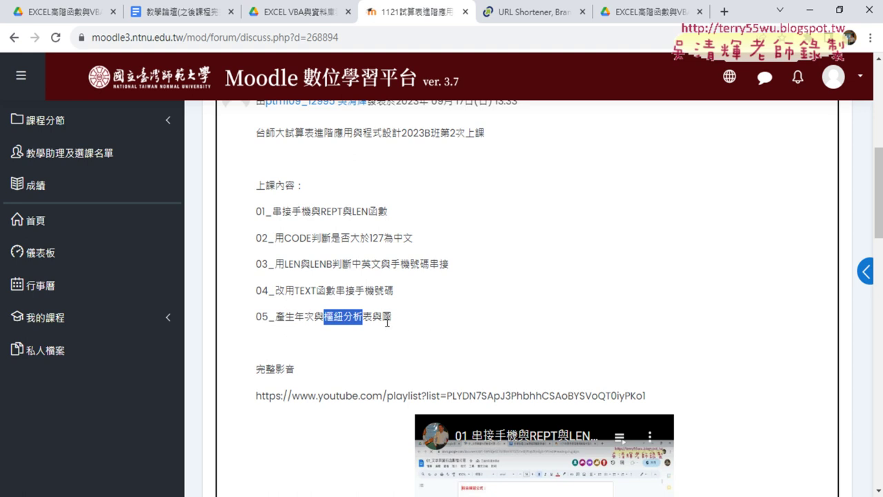
left_click_drag(383, 317, 397, 313)
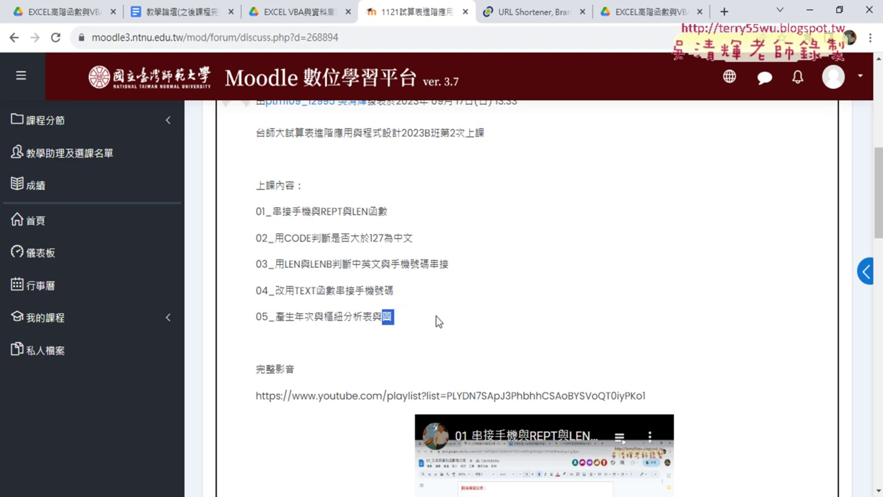
left_click_drag(324, 316, 373, 316)
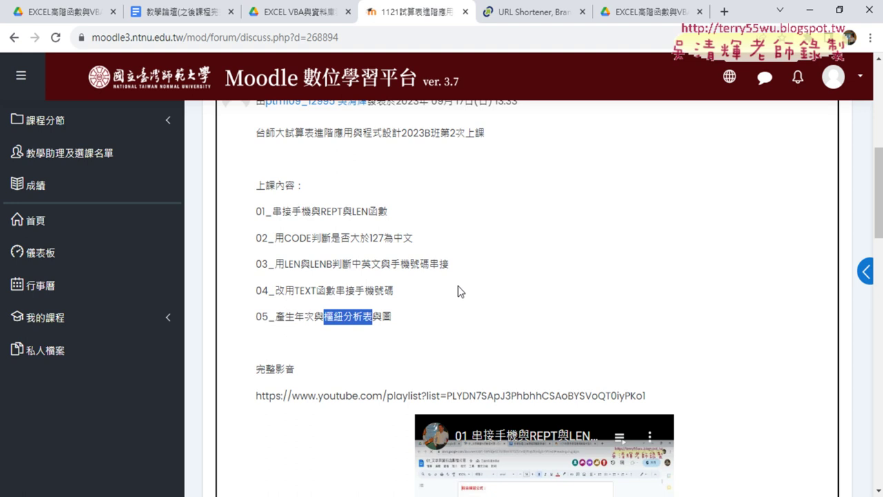
- Open the post's full-recording YouTube playlist URL in a new tab
scroll(483, 276, "down", 2)
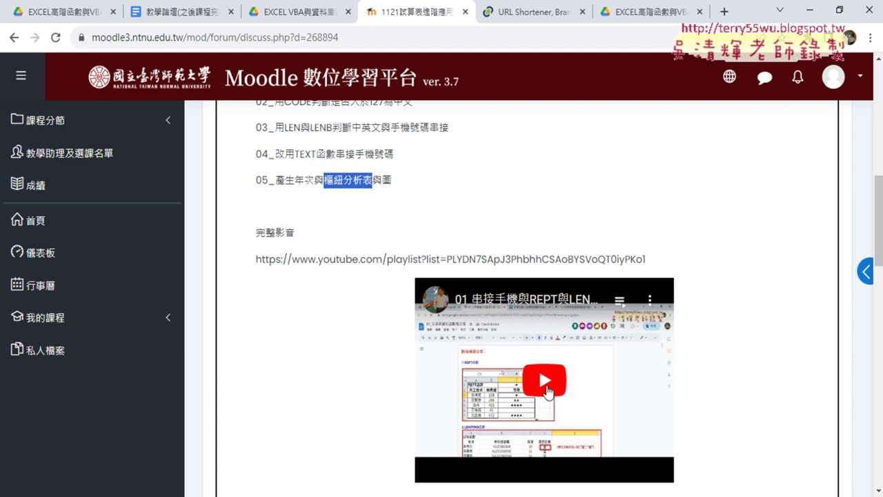
left_click_drag(646, 259, 255, 259)
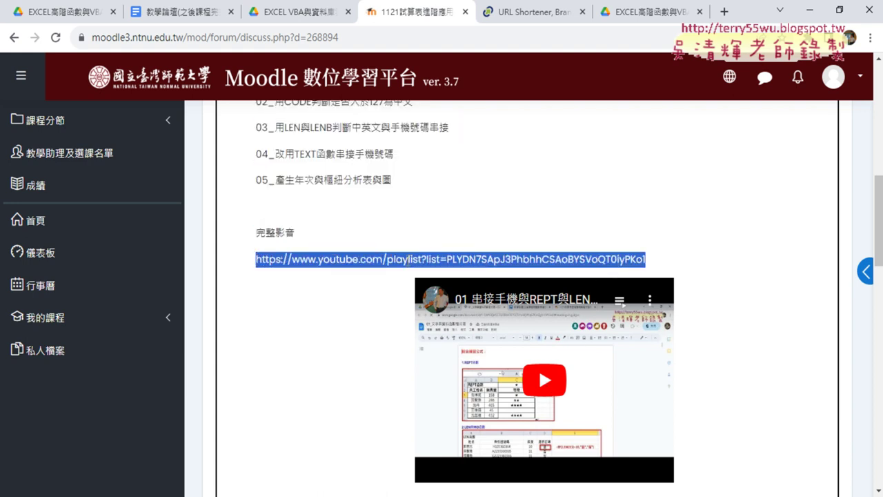
right_click(408, 260)
left_click(462, 297)
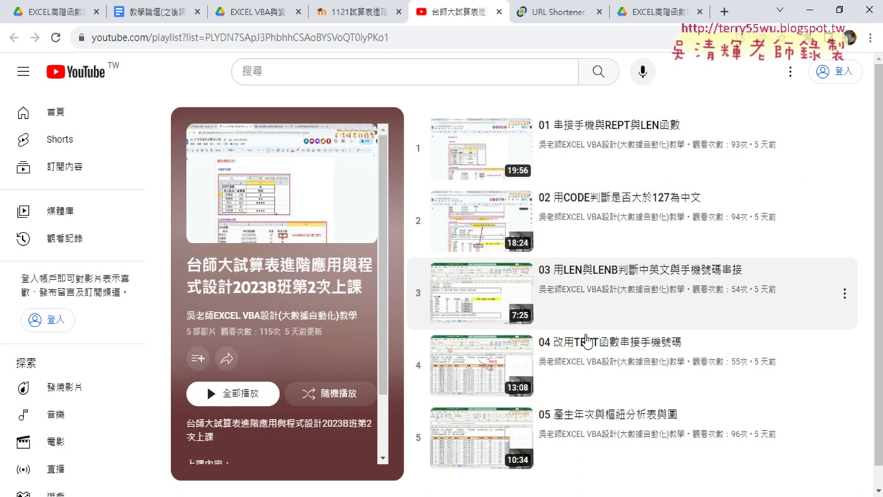
- Follow the excel2vba2021 link in the course-forum Google Doc to the Google Groups forum
left_click(159, 16)
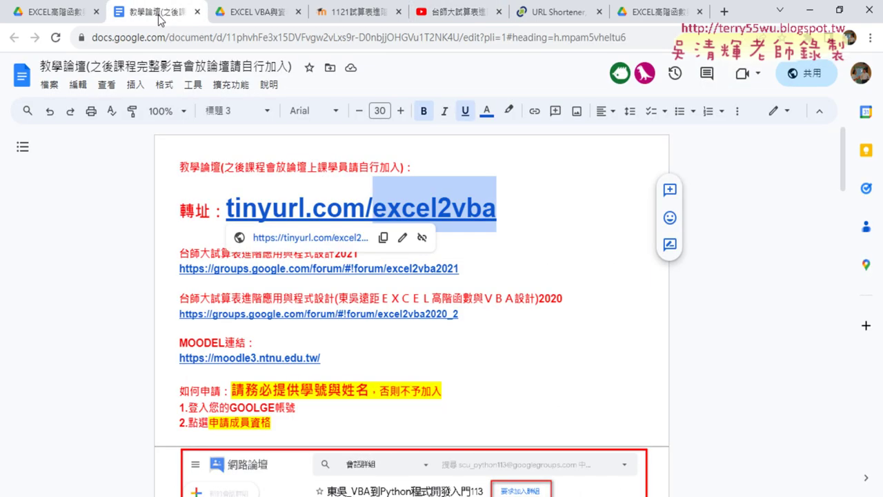
left_click(449, 267)
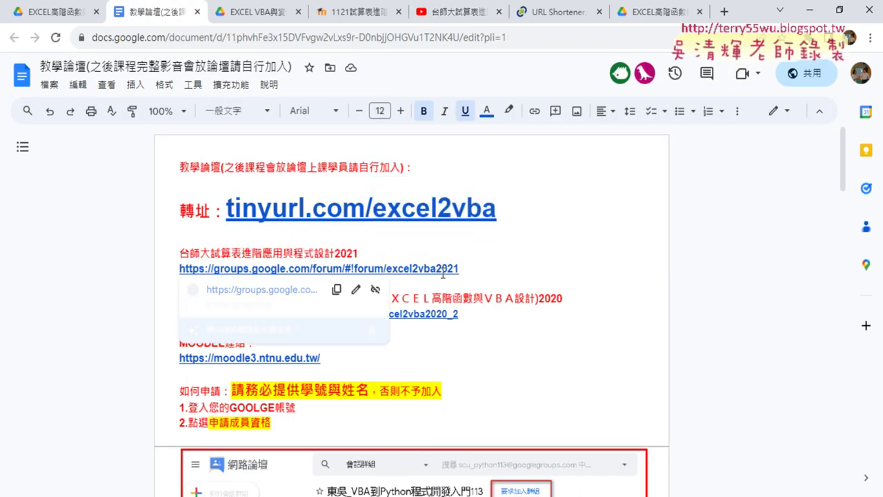
left_click(290, 295)
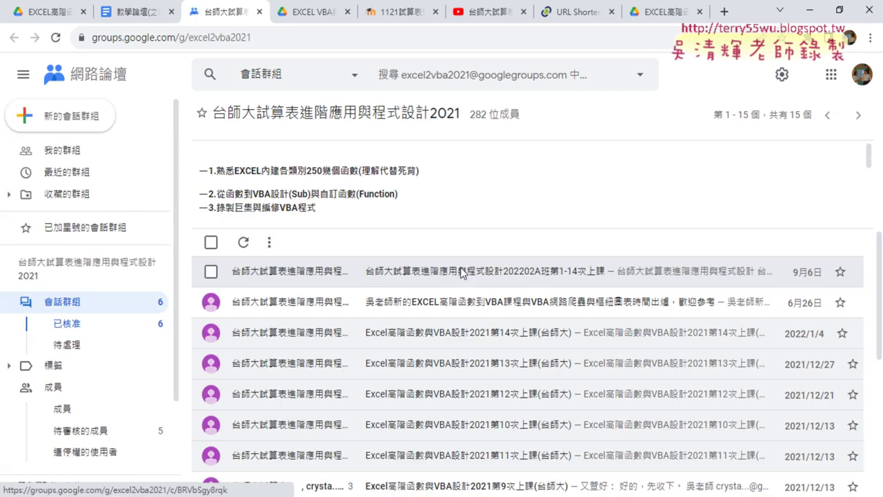
- Open the 202202A班第1-14次上課 thread and highlight the 4th lesson's topic list
left_click(460, 271)
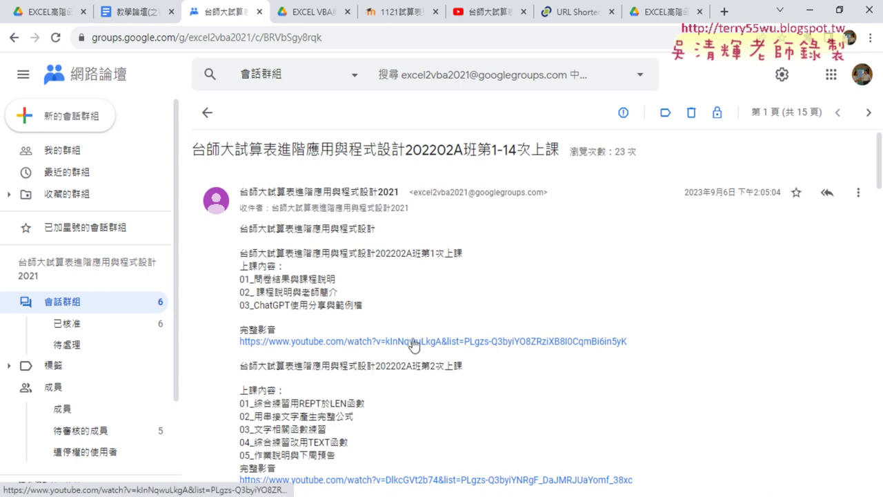
scroll(414, 349, "down", 3)
scroll(414, 348, "down", 3)
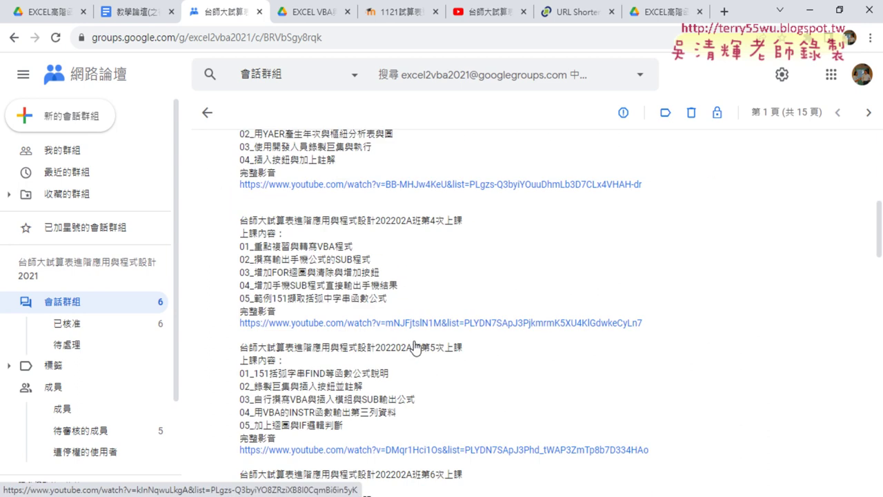
mouse_move(378, 298)
left_mouse_down()
mouse_move(322, 298)
mouse_move(240, 245)
left_mouse_up()
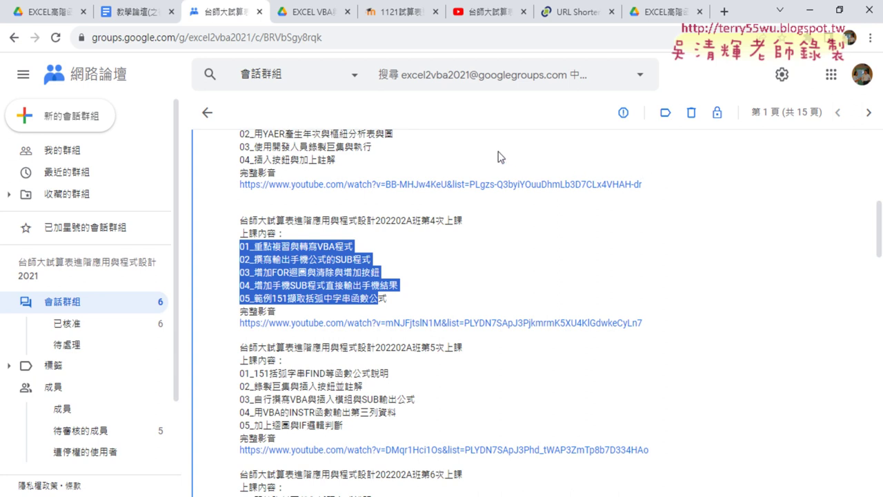
- Go to _雲端白板畫面 > 01_文字與資料函數 in Drive, sorting the listing by 名稱
left_click(45, 15)
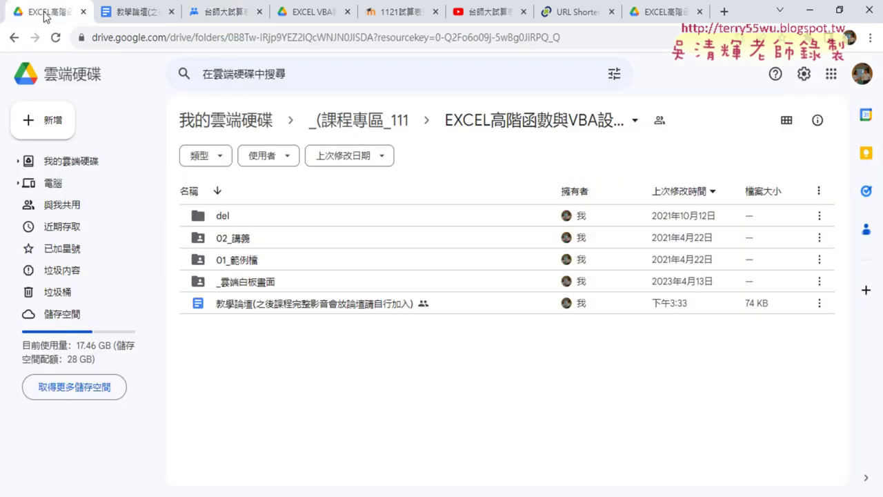
double_click(286, 284)
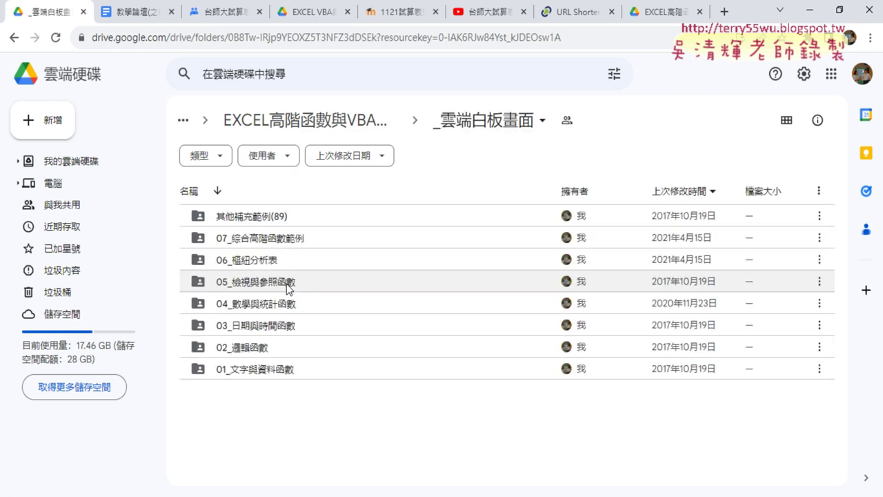
left_click(261, 195)
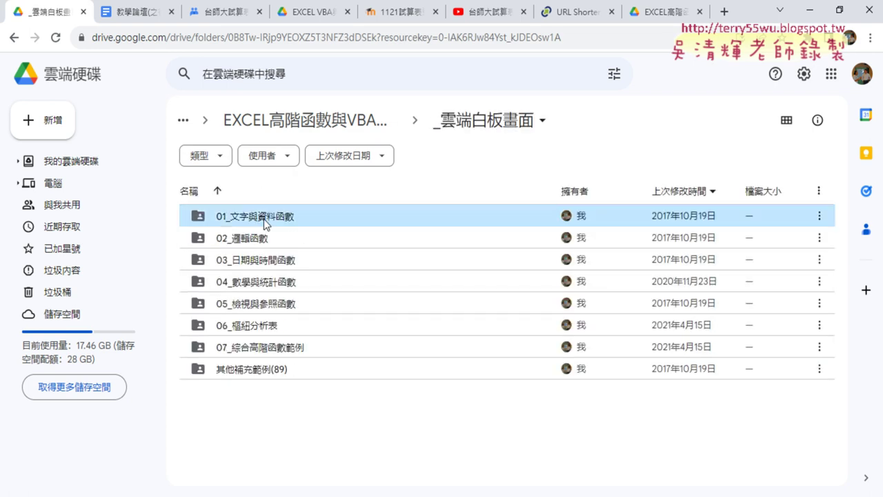
double_click(263, 219)
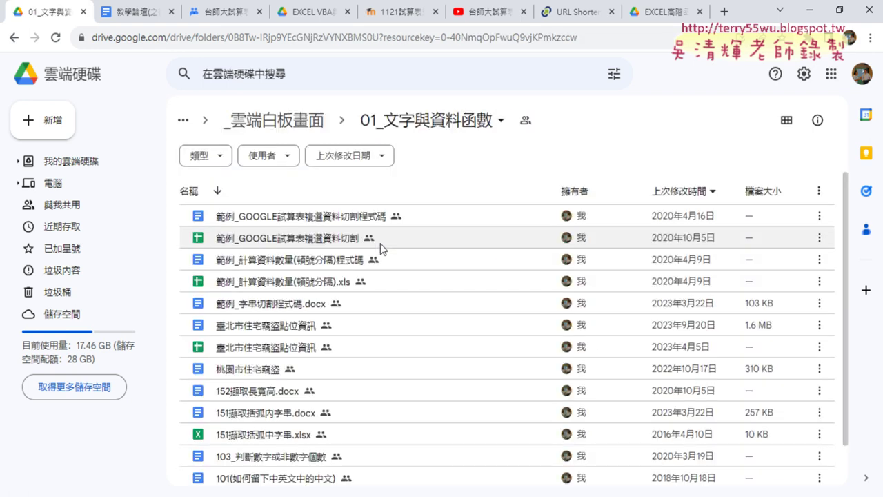
scroll(380, 248, "down", 2)
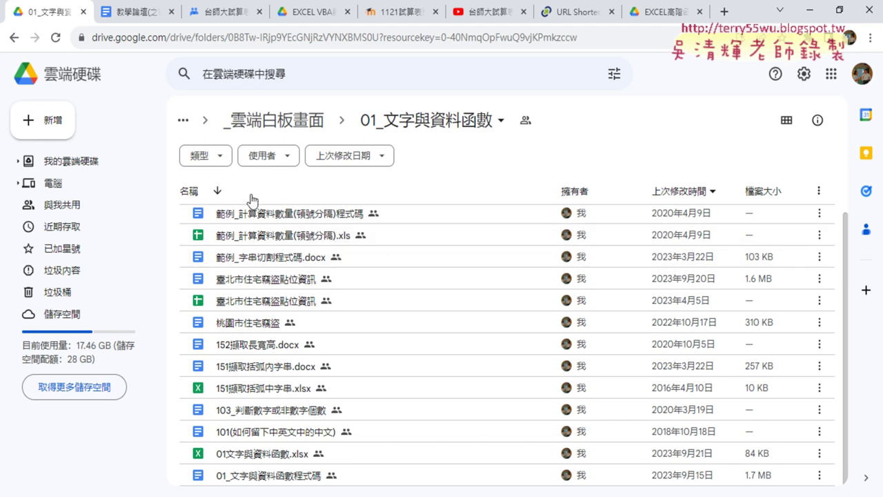
left_click(218, 190)
scroll(361, 223, "down", 1)
scroll(364, 223, "down", 1)
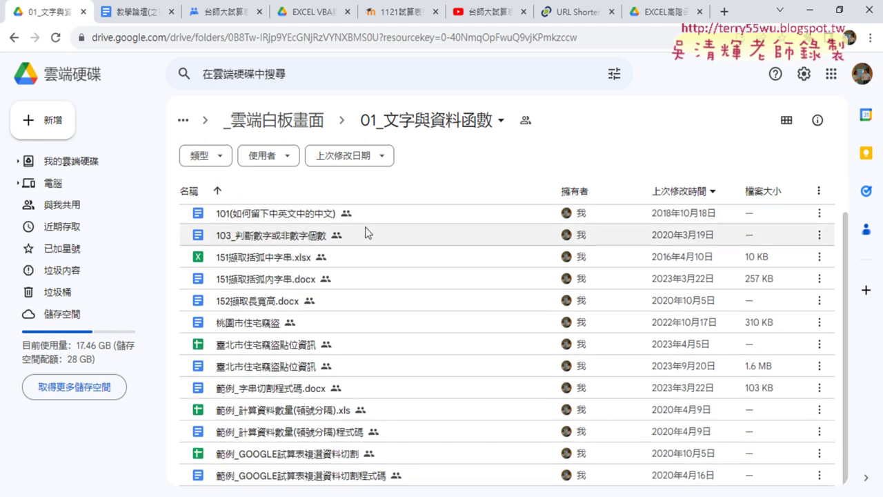
- Select the 1.6 MB 臺北市住宅竊盜點位資訊 file, then start a new blank browser tab
left_click(322, 373)
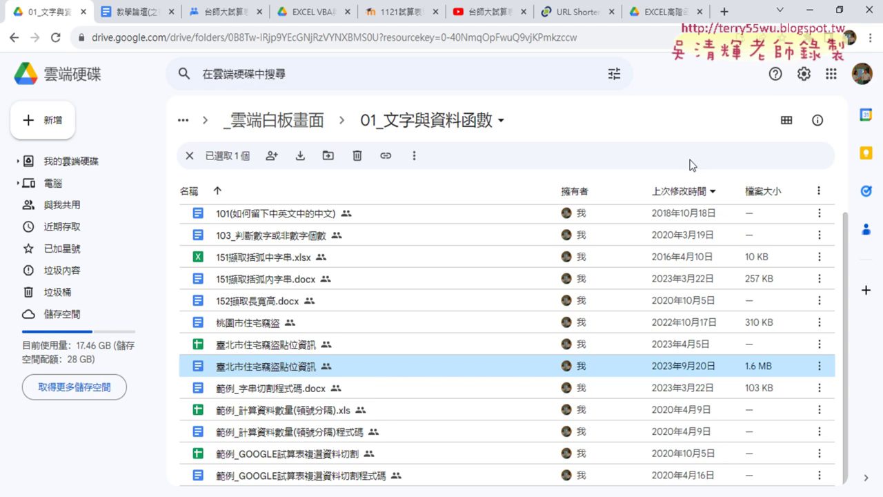
left_click(724, 11)
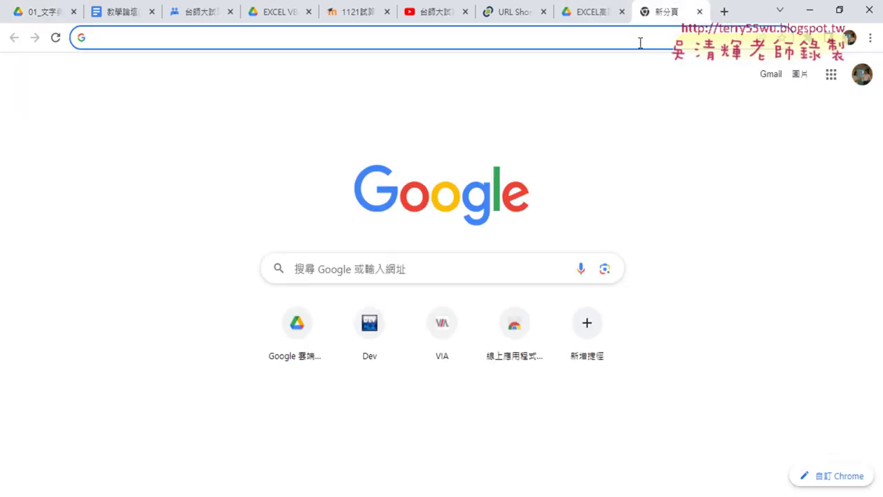
- Search Google for 開放資料 using the suggestion from the address bar
type("k")
key("BackSpace")
type("ㄎ")
key("BackSpace")
type("ㄎ")
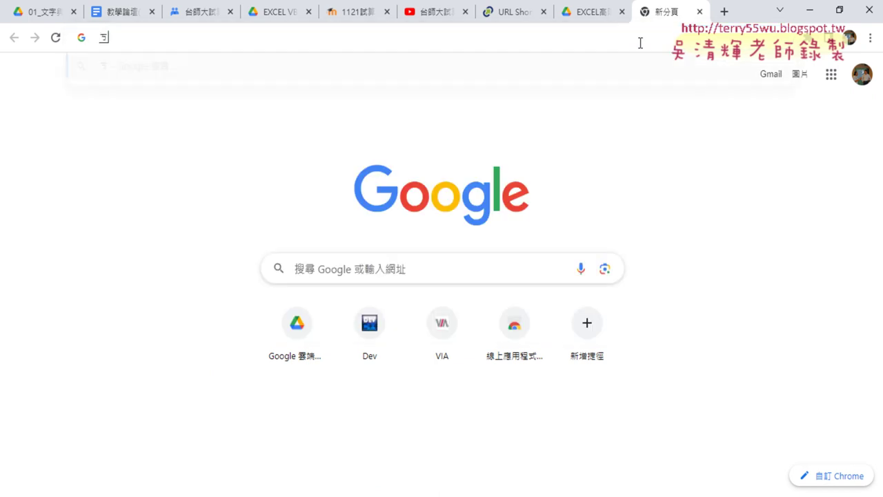
type("ㄞ")
key("space")
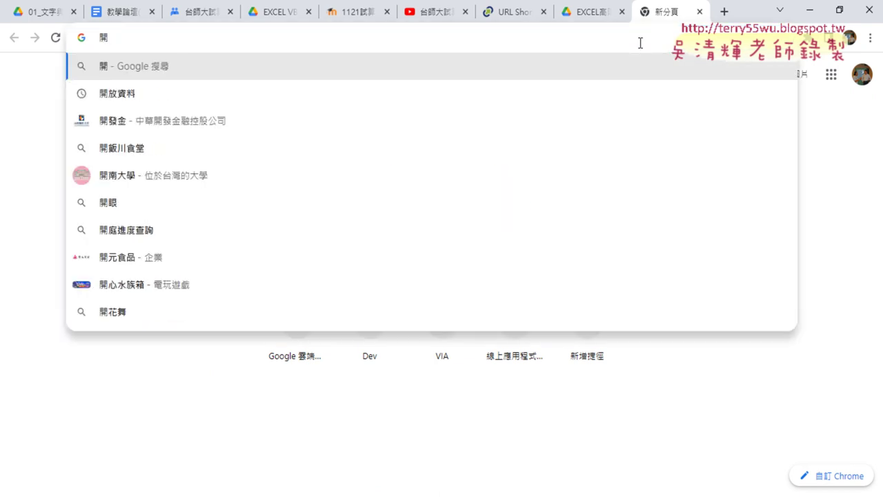
key("Down")
key("Return")
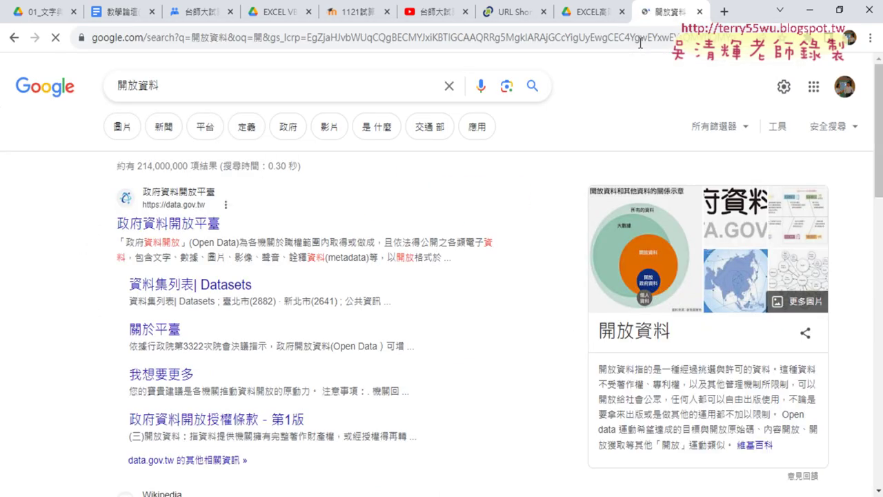
- Go to the 政府資料開放平臺 site and browse its 全部資料集瀏覽 dataset list
left_click(193, 230)
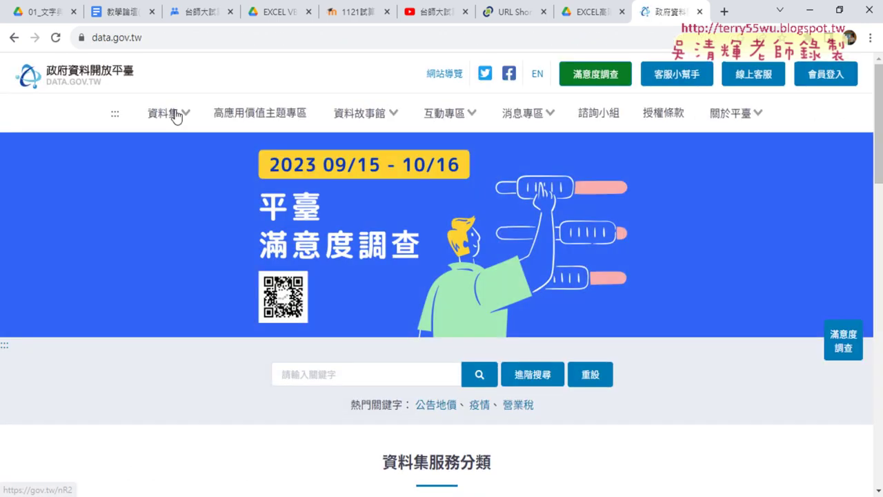
left_click(175, 114)
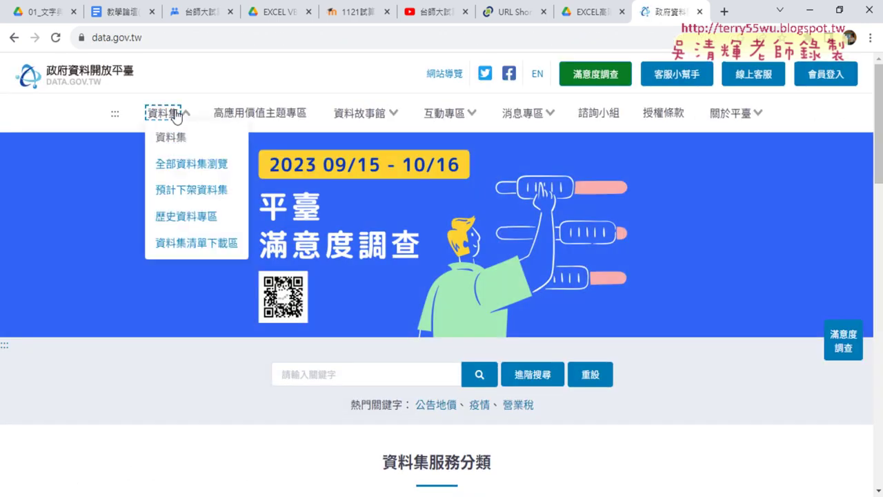
key("Down")
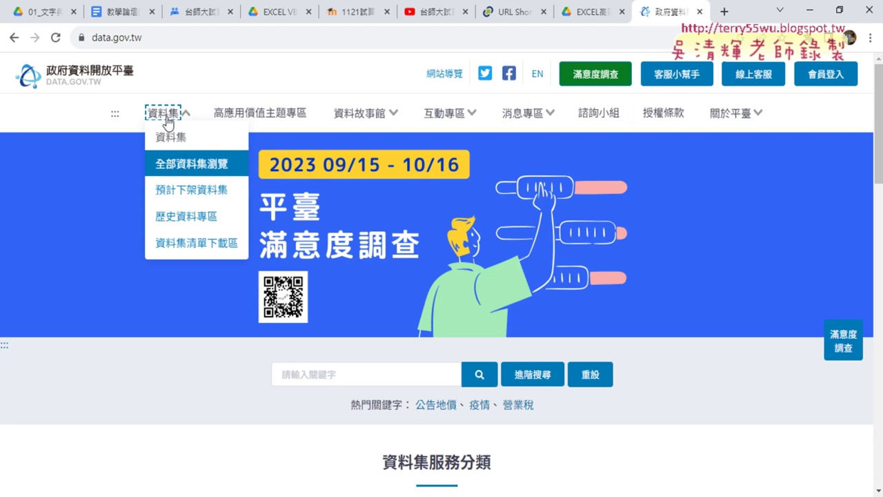
left_click(185, 170)
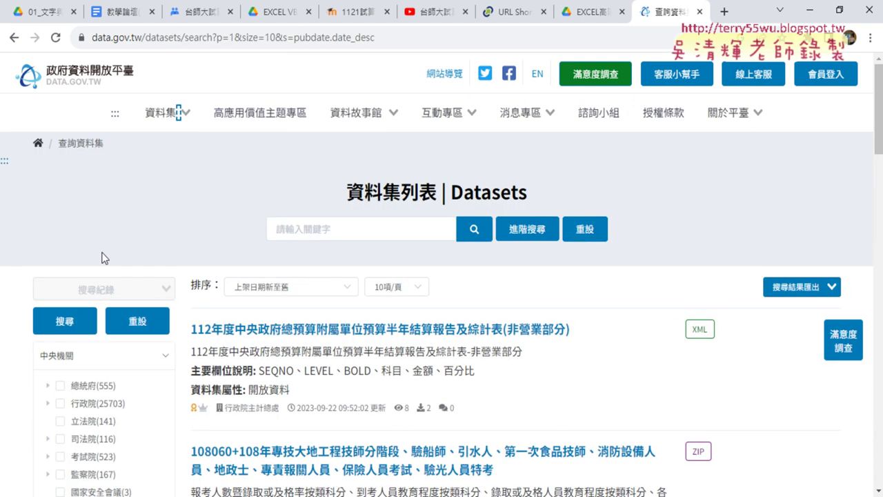
scroll(151, 307, "down", 2)
scroll(151, 307, "down", 3)
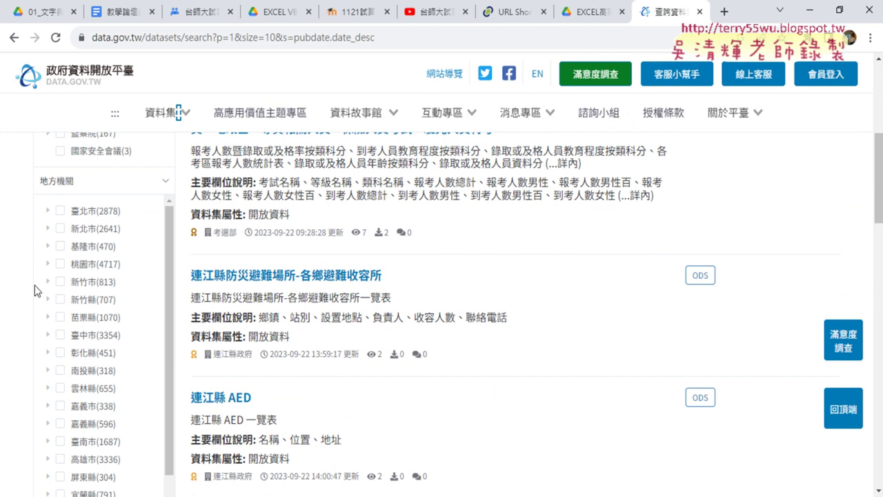
scroll(30, 293, "down", 3)
scroll(30, 293, "down", 3)
scroll(29, 293, "down", 2)
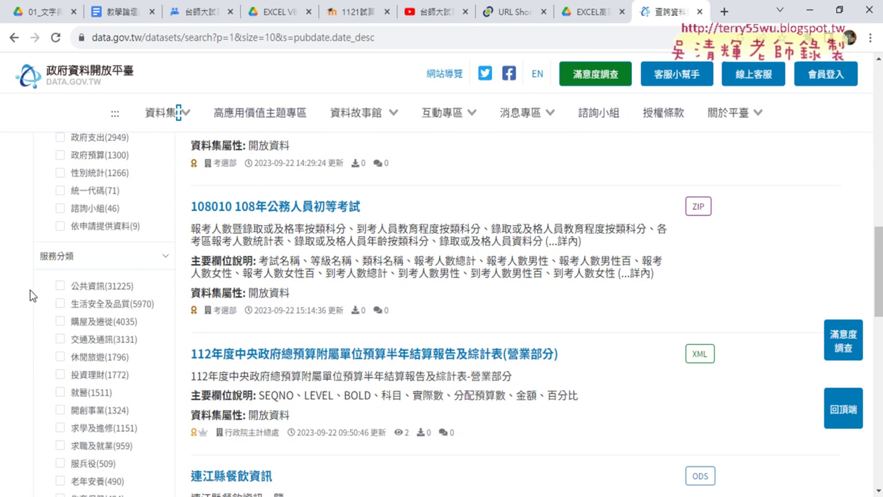
scroll(58, 263, "down", 2)
scroll(157, 301, "down", 5)
scroll(157, 301, "down", 3)
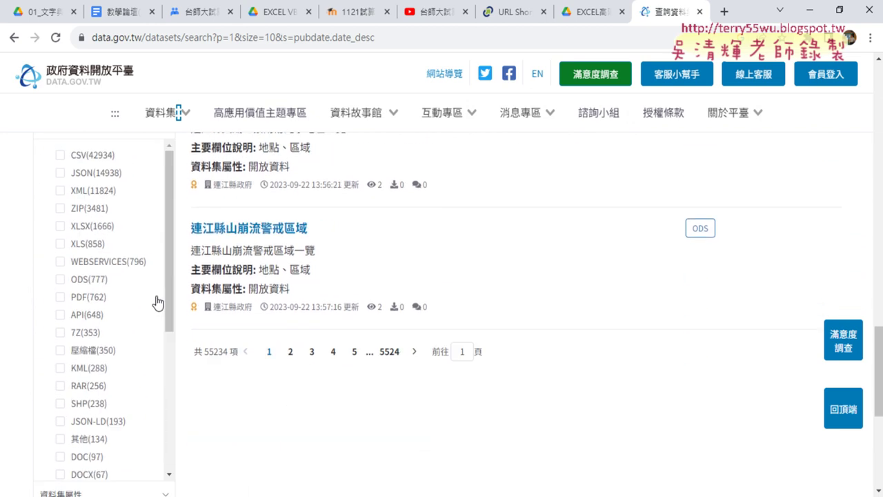
scroll(157, 302, "down", 2)
scroll(158, 302, "up", 1)
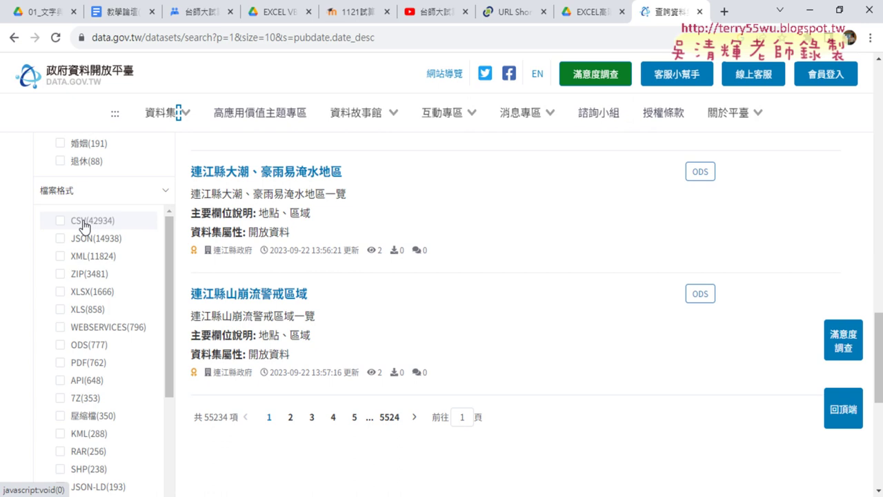
scroll(178, 306, "up", 5)
scroll(178, 307, "up", 4)
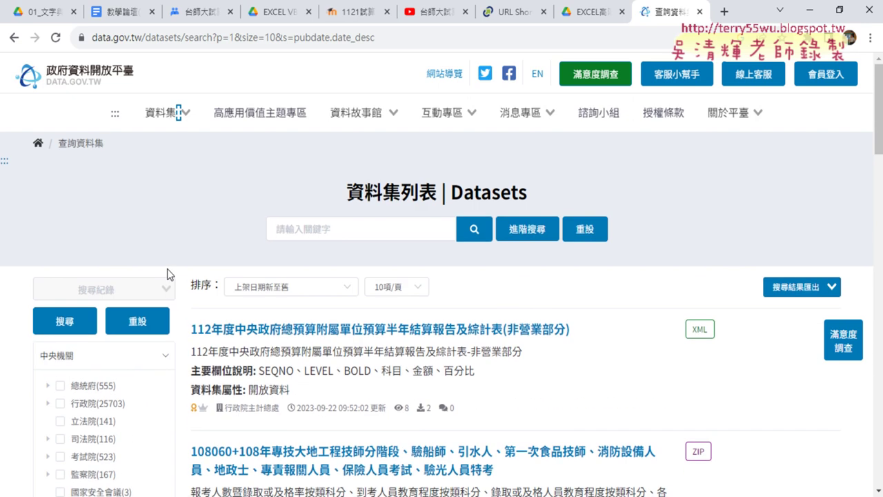
- Search the data.gov.tw datasets for the keyword 住宅竊盜
left_click(325, 230)
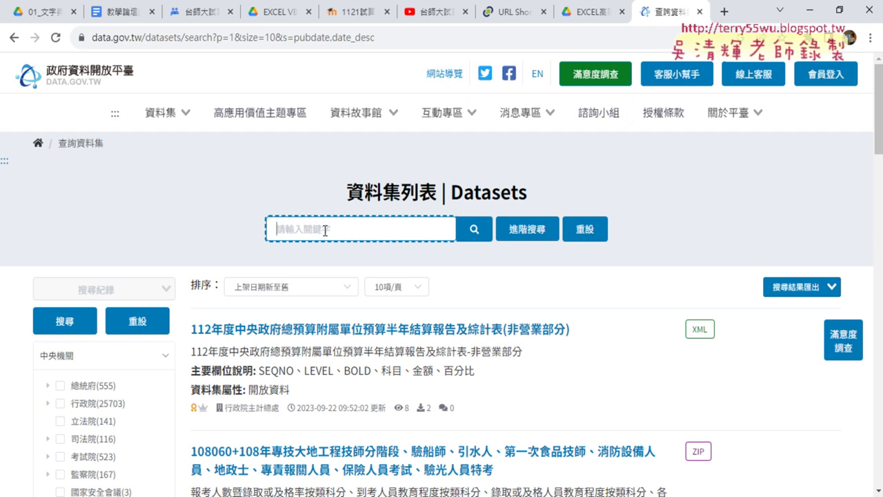
type("住")
type("宅")
type("ㄑ")
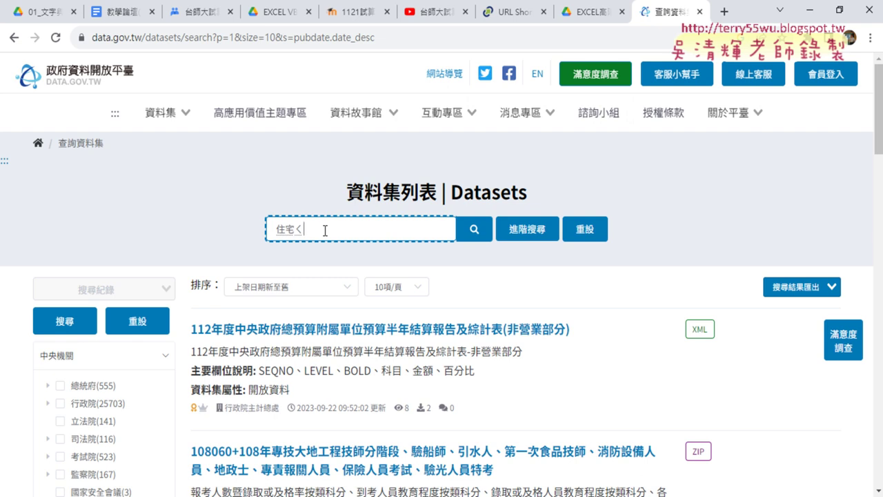
type("ㄧㄝˋㄉㄠ")
type("ˋ")
left_click(474, 232)
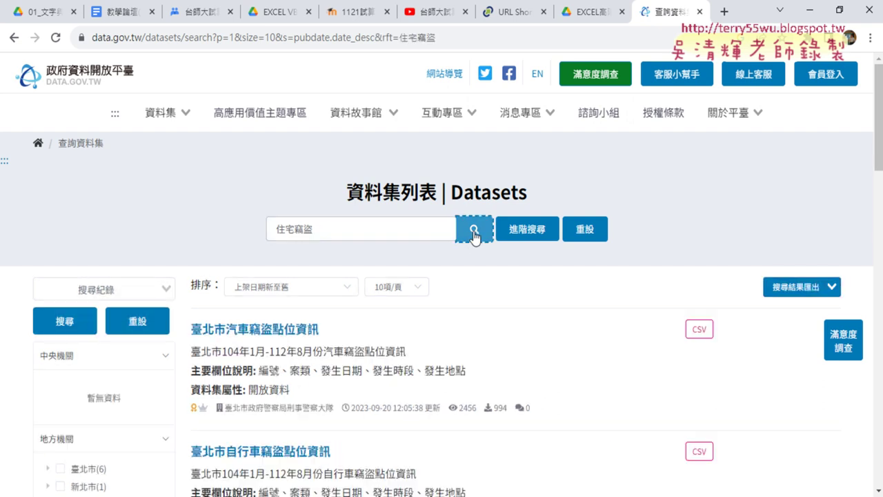
- Highlight the 104年1月–112年8月 date range in the 臺北市住宅竊盜點位資訊 search result
scroll(607, 304, "down", 2)
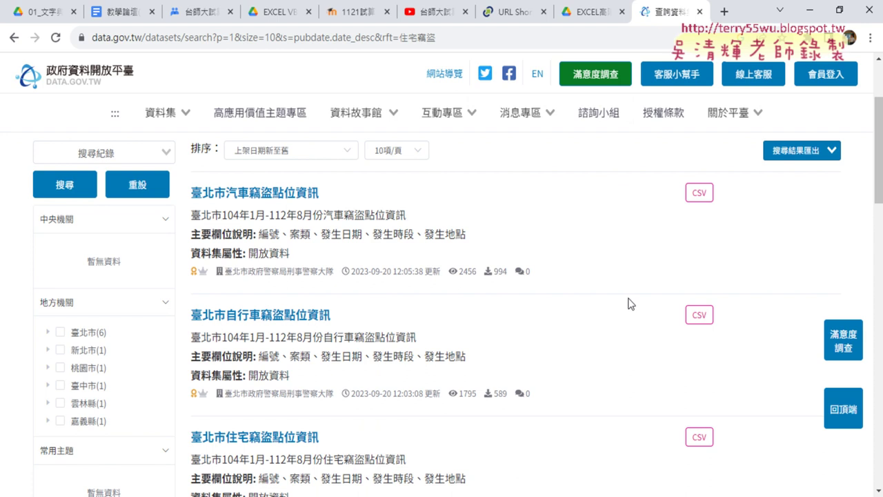
scroll(630, 304, "up", 2)
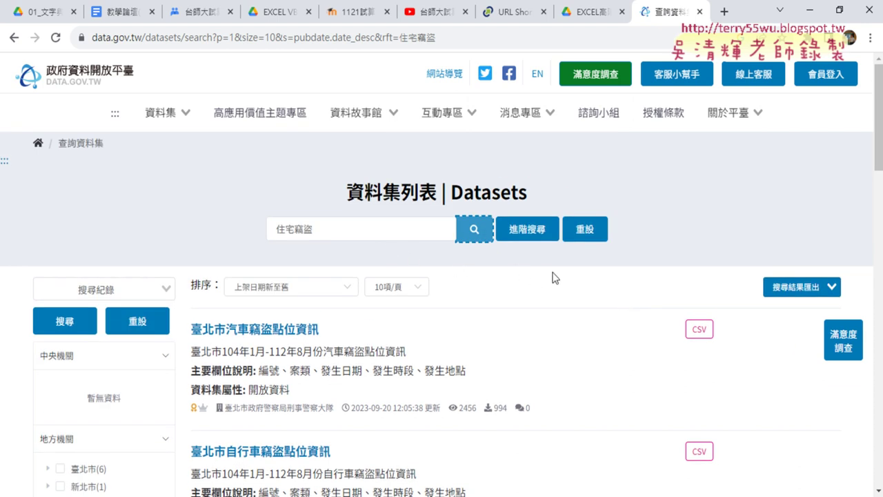
scroll(558, 280, "down", 3)
scroll(564, 282, "up", 1)
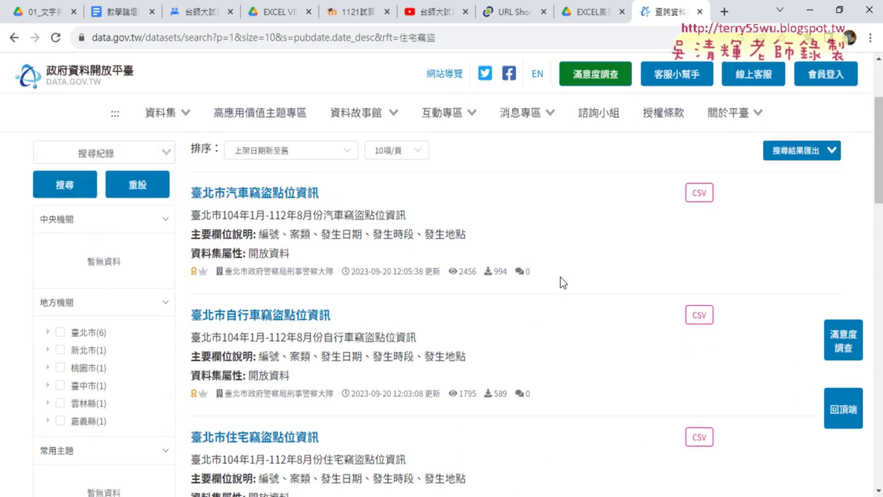
scroll(214, 207, "up", 1)
left_click_drag(276, 157, 375, 154)
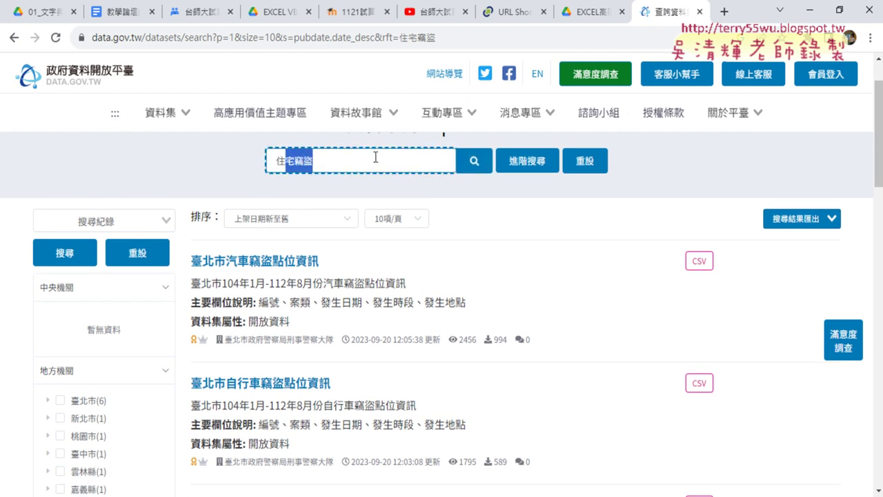
scroll(463, 262, "down", 2)
scroll(276, 156, "up", 1)
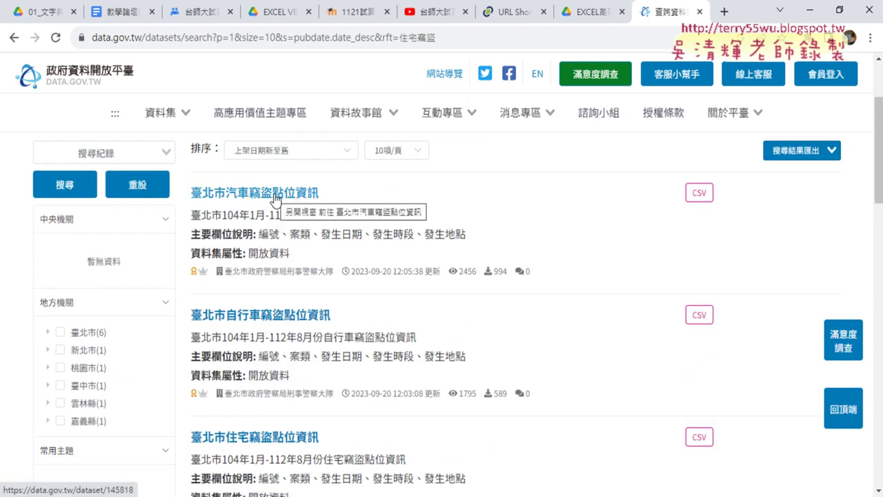
scroll(265, 289, "down", 3)
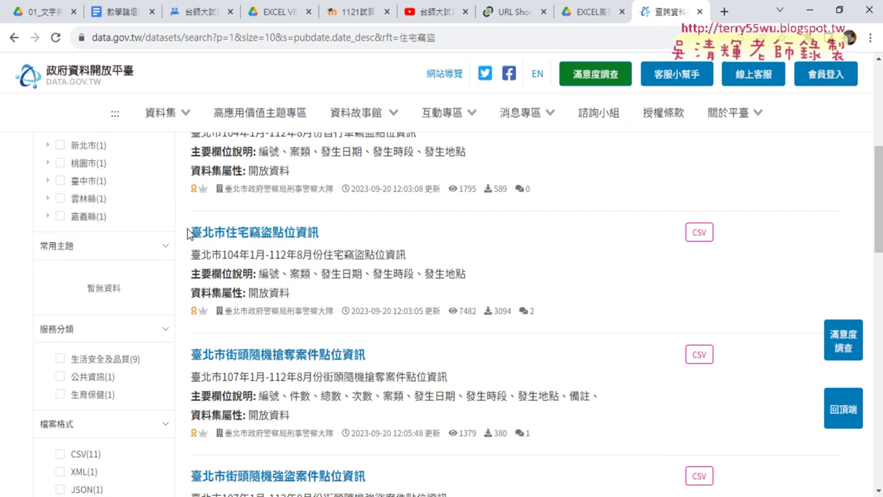
mouse_move(192, 233)
left_mouse_down()
mouse_move(258, 226)
mouse_move(345, 233)
left_mouse_up()
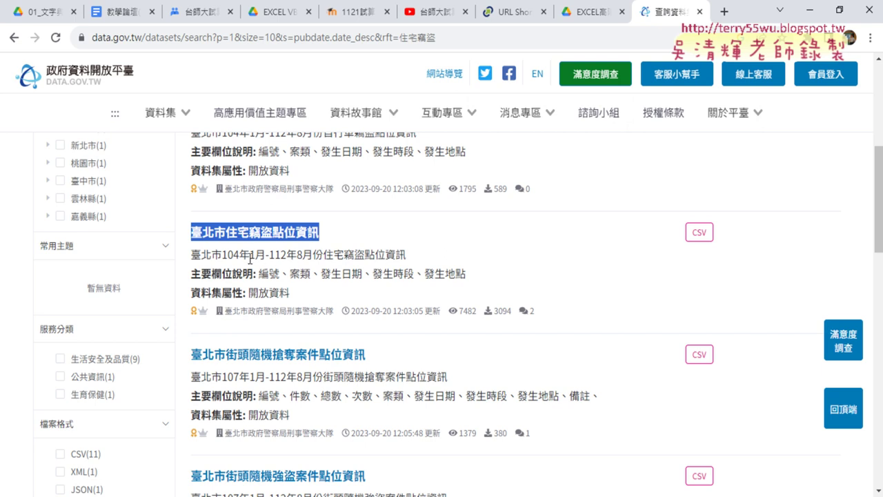
left_click_drag(222, 255, 256, 255)
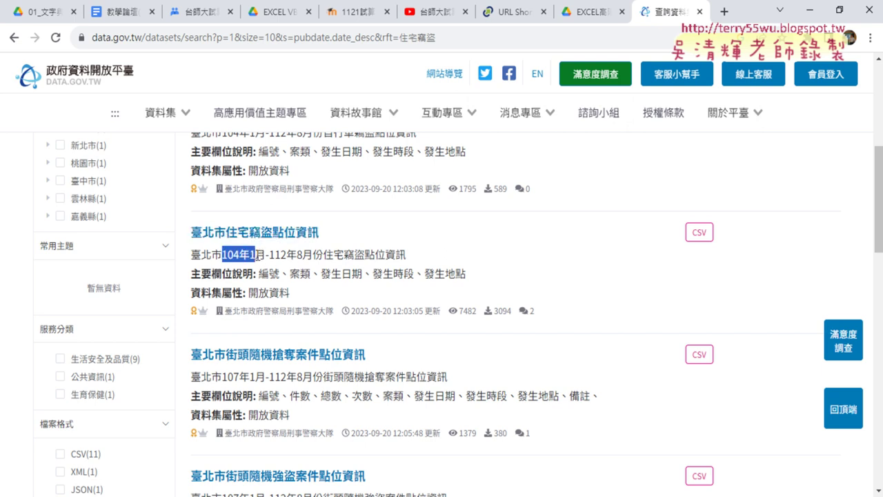
left_click_drag(256, 255, 286, 256)
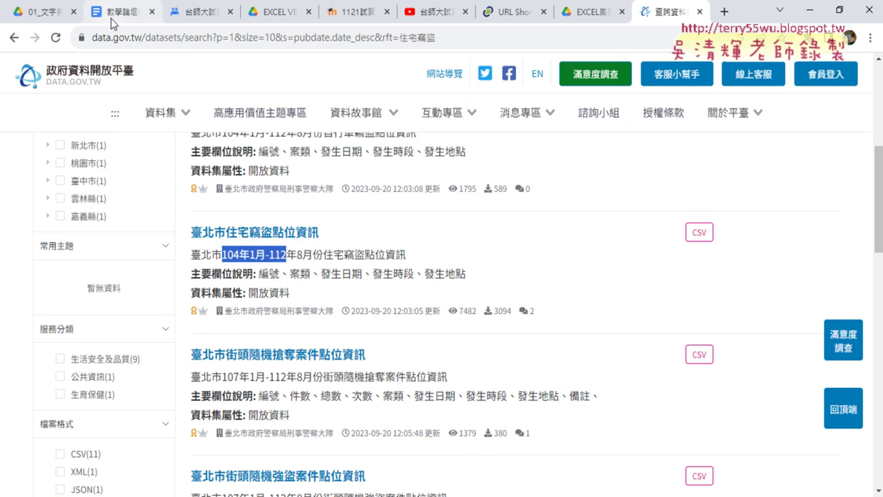
- Back in Drive, open _雲端白板畫面 > 01_文字與資料函數, then the 臺北市住宅竊盜點位資訊 Docs file
left_click(591, 14)
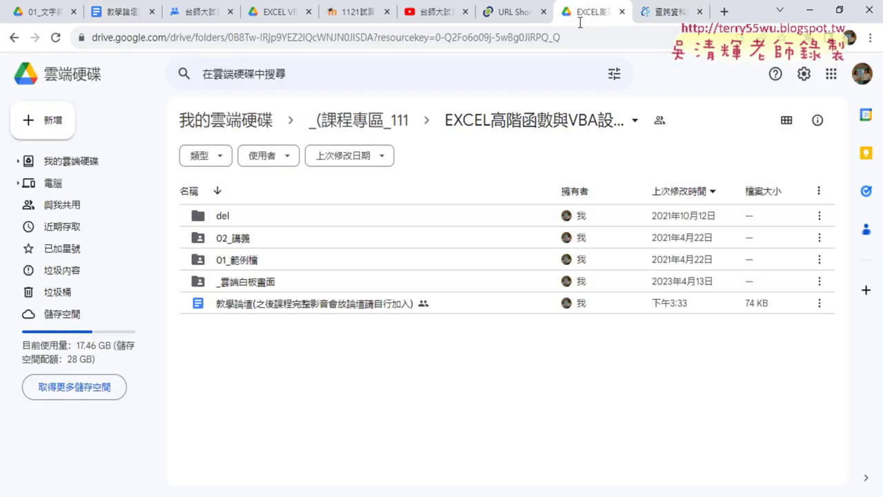
double_click(271, 281)
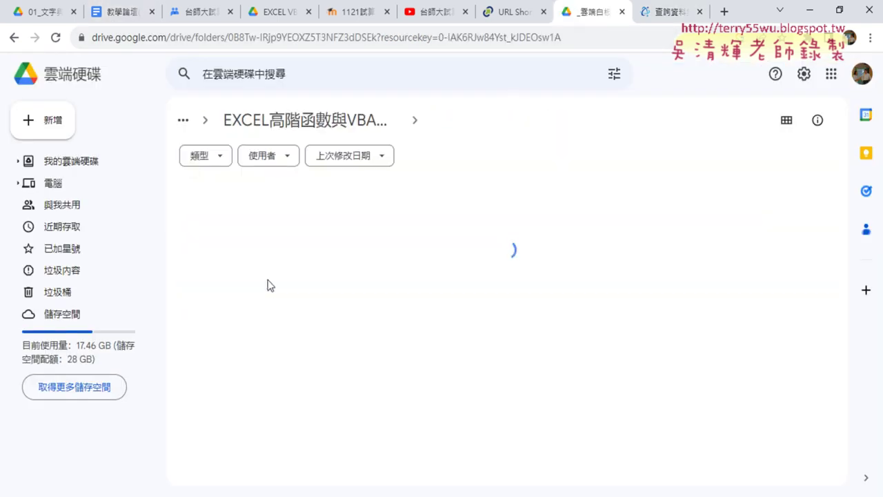
double_click(272, 373)
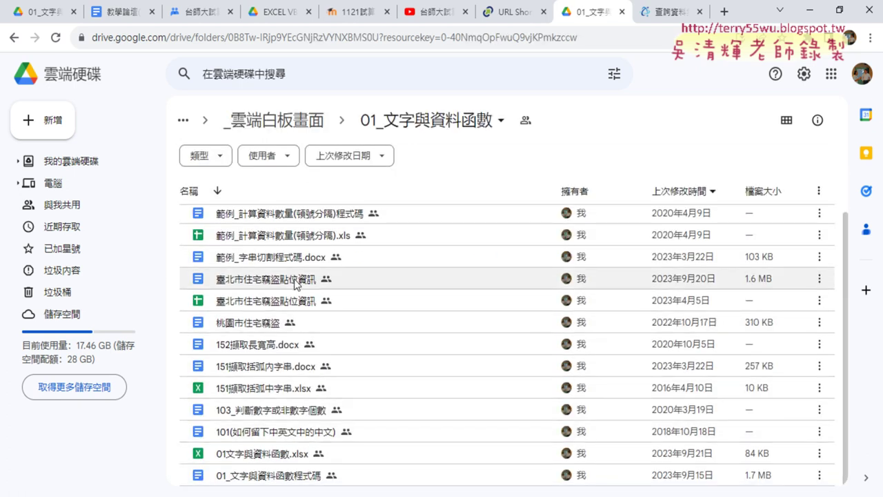
double_click(236, 280)
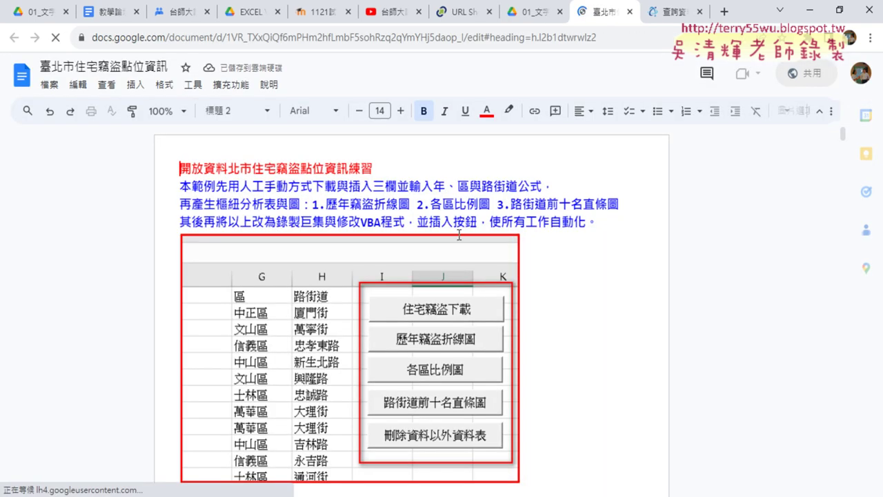
left_click_drag(313, 204, 409, 205)
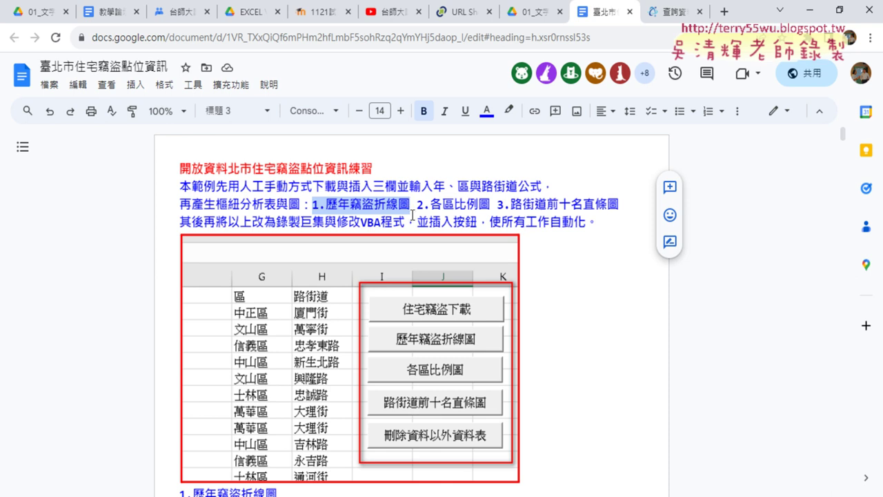
left_click_drag(417, 205, 491, 205)
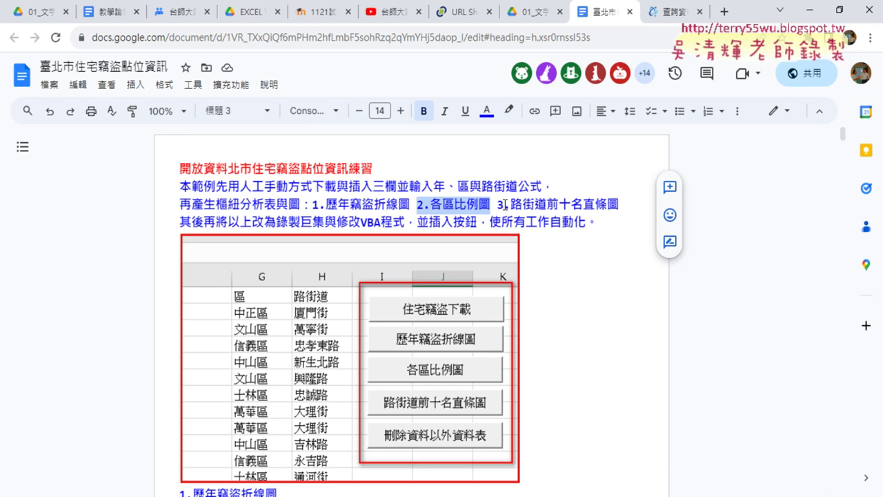
- Highlight the goal '3.路街道前十名直條圖' in the doc, then go back to the 住宅竊盜 search results
left_click_drag(498, 204, 617, 211)
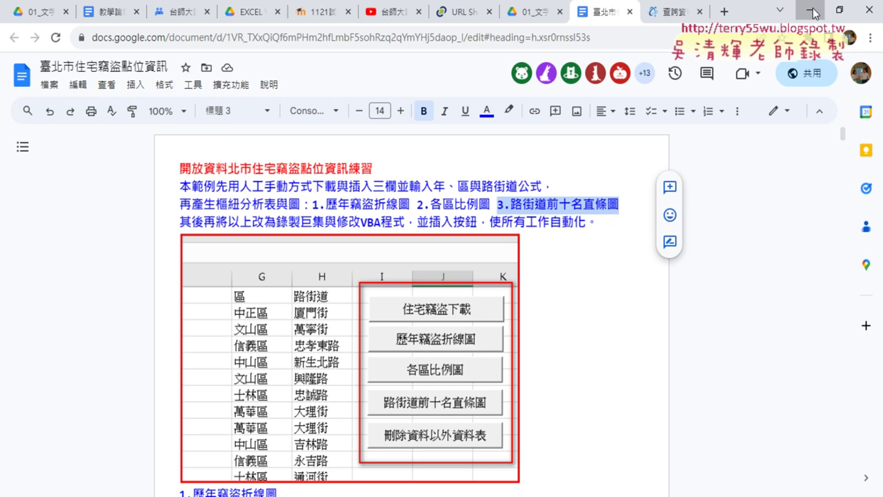
left_click(683, 11)
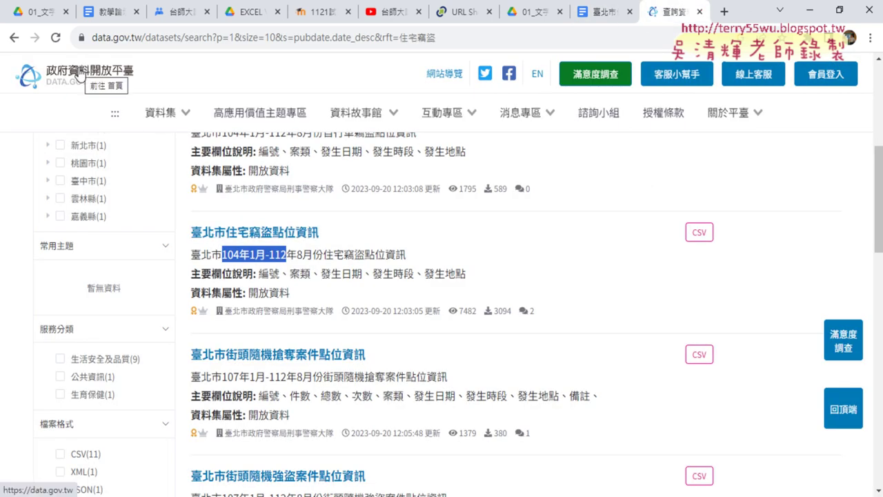
- Open the 臺北市住宅竊盜點位資訊 dataset page from the 住宅竊盜 search results
scroll(276, 228, "up", 5)
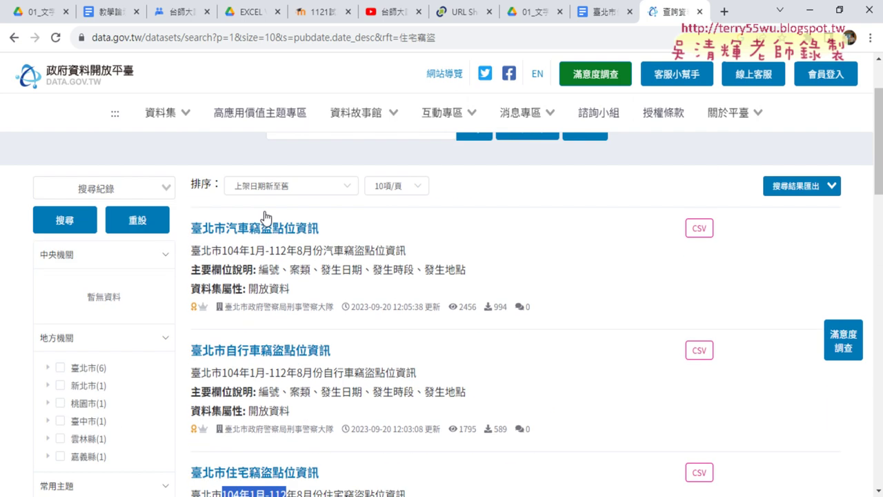
left_click_drag(314, 228, 256, 229)
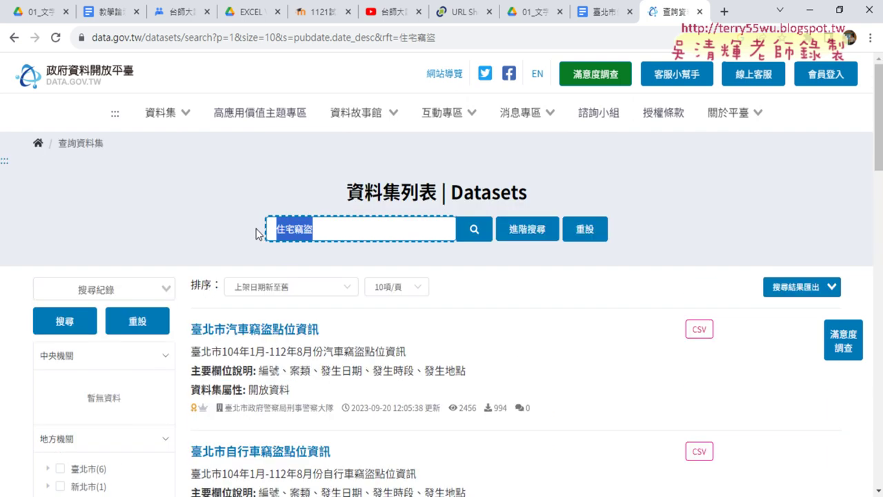
scroll(200, 249, "down", 1)
scroll(200, 249, "down", 2)
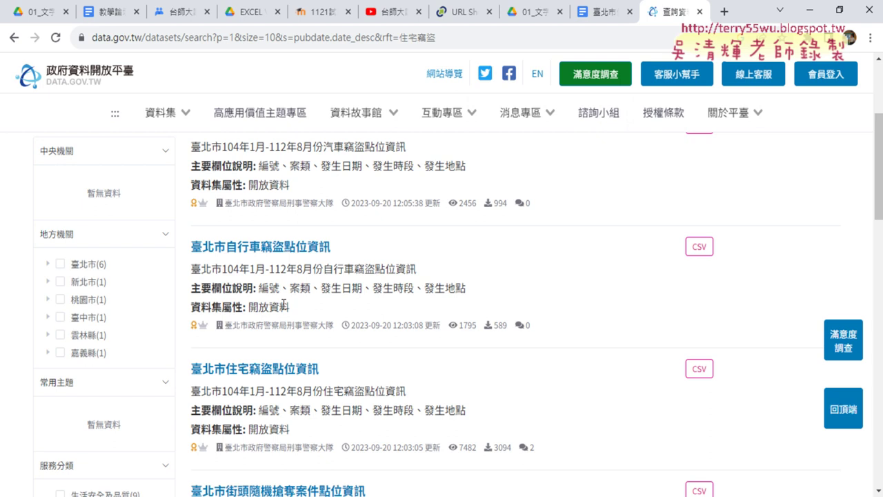
scroll(310, 306, "down", 2)
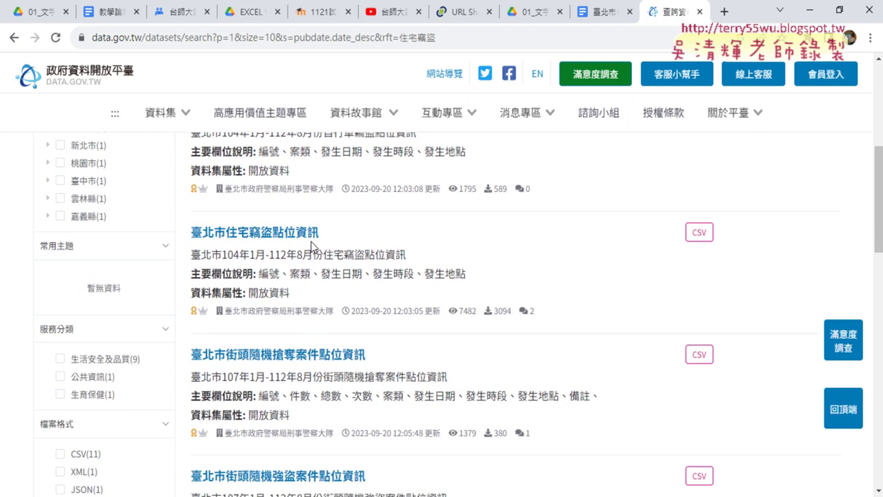
left_click(308, 235)
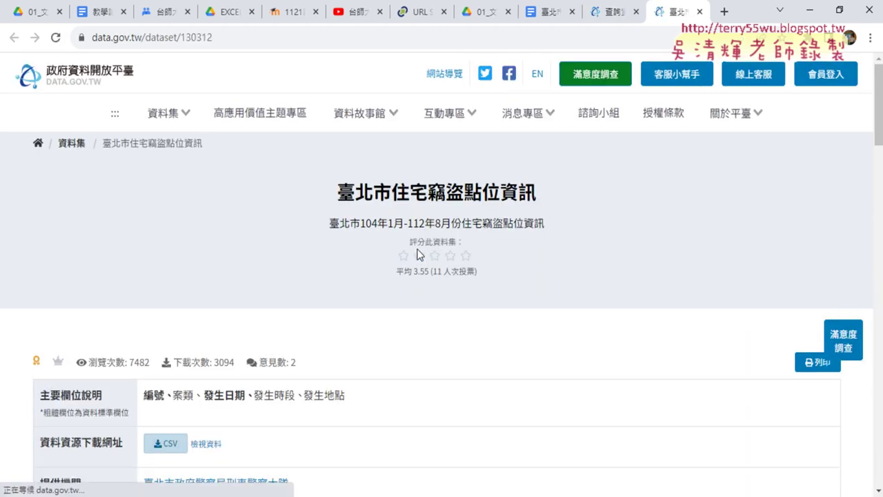
scroll(286, 237, "down", 3)
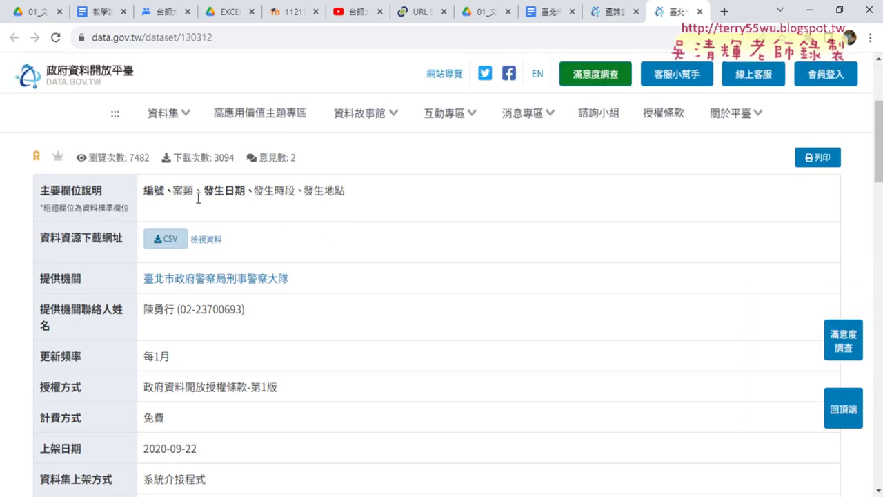
scroll(377, 192, "up", 2)
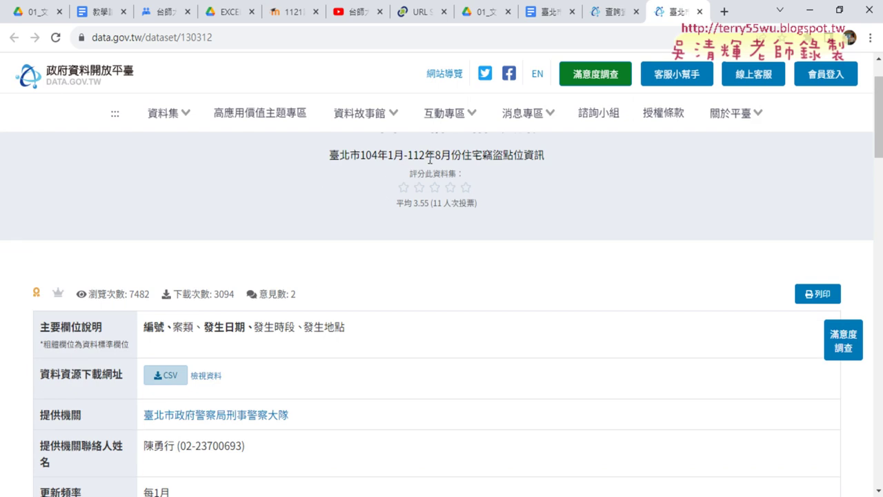
scroll(412, 258, "down", 2)
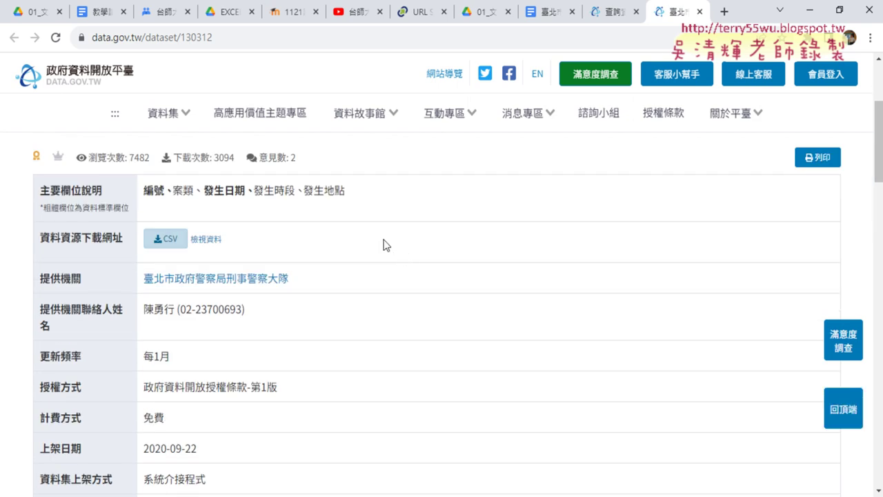
left_click_drag(348, 194, 143, 190)
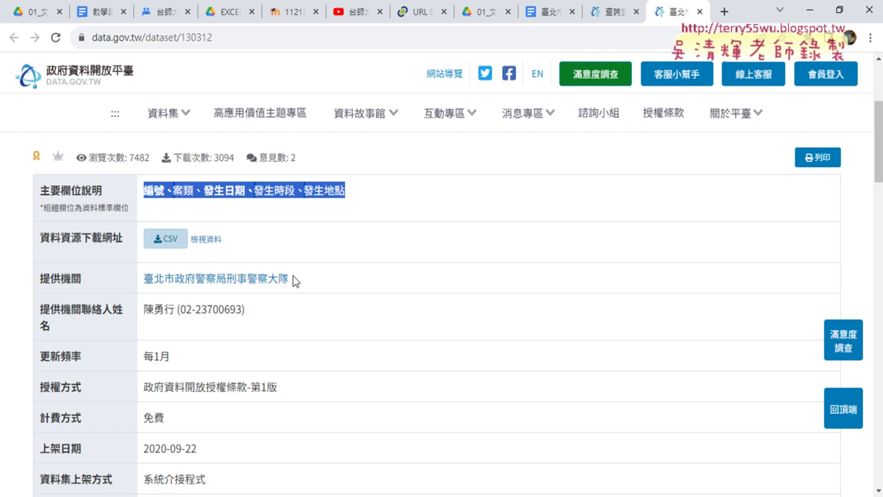
scroll(309, 263, "down", 2)
left_click_drag(247, 173, 144, 176)
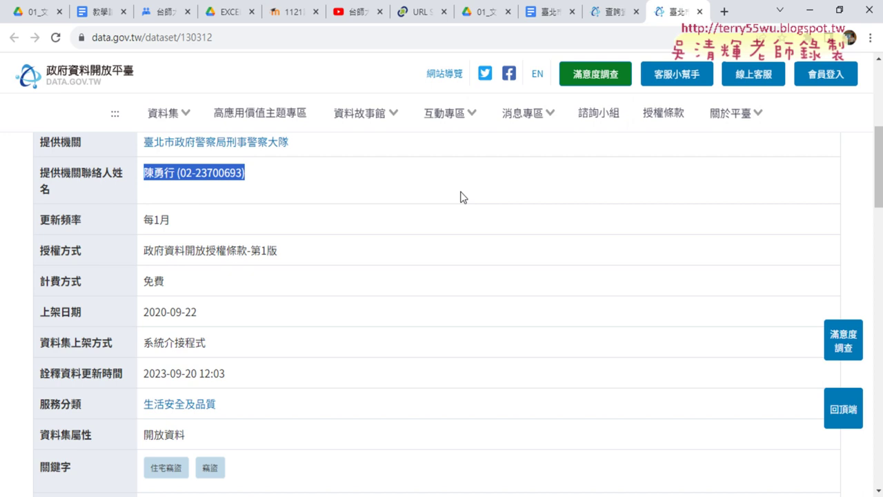
scroll(491, 191, "down", 2)
scroll(491, 191, "down", 3)
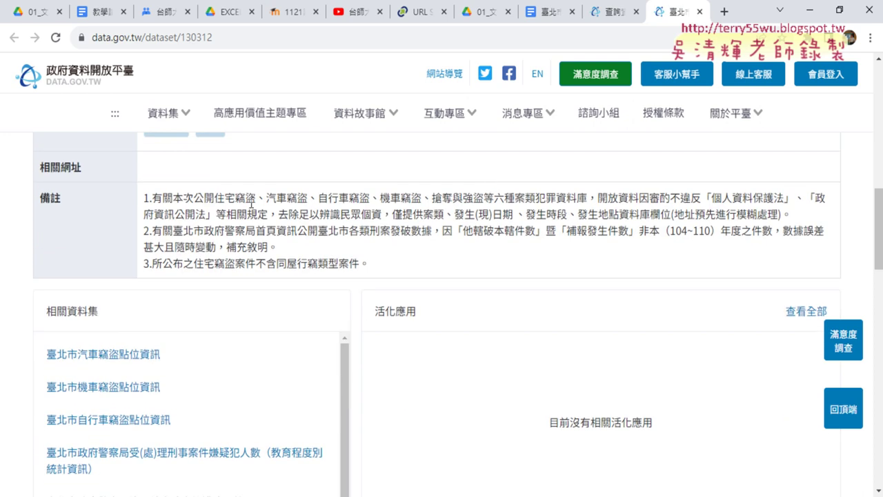
scroll(511, 285, "up", 3)
scroll(509, 285, "down", 4)
scroll(509, 285, "down", 4)
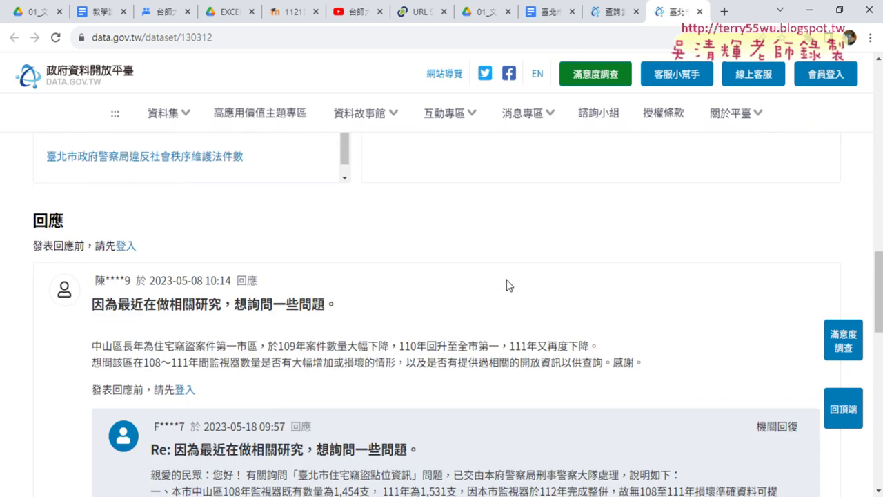
scroll(509, 285, "down", 3)
scroll(507, 280, "up", 2)
scroll(508, 282, "up", 1)
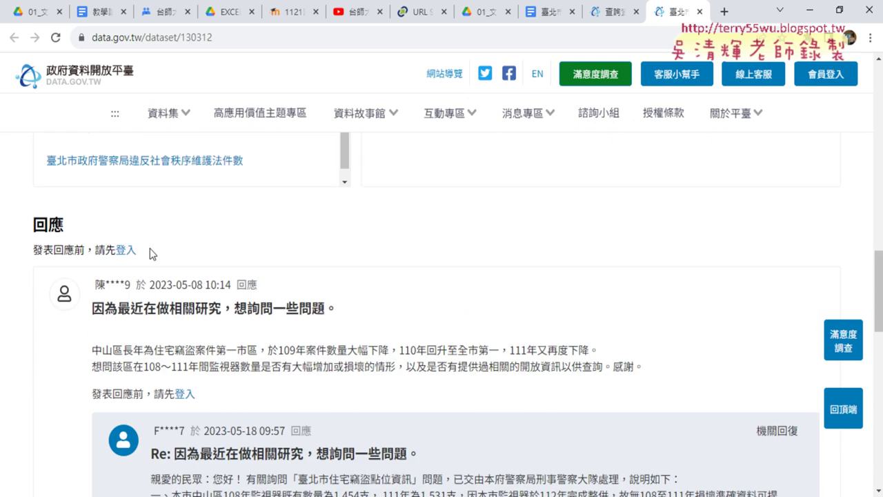
scroll(427, 322, "down", 1)
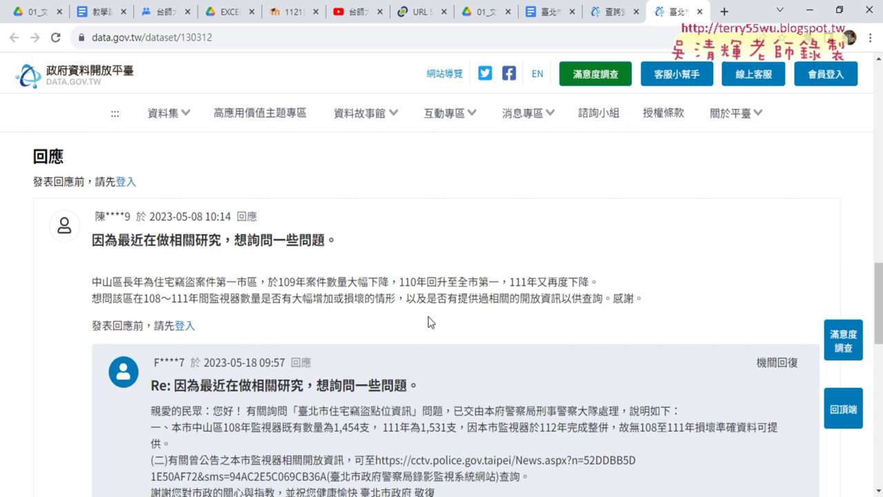
scroll(411, 321, "down", 5)
scroll(411, 322, "down", 2)
scroll(411, 318, "up", 1)
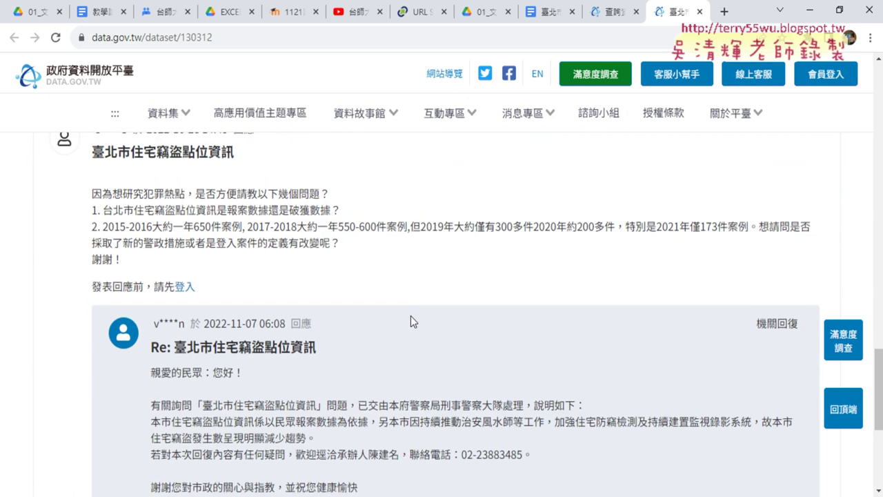
scroll(410, 319, "up", 5)
scroll(411, 318, "up", 5)
scroll(417, 319, "up", 3)
scroll(421, 320, "down", 3)
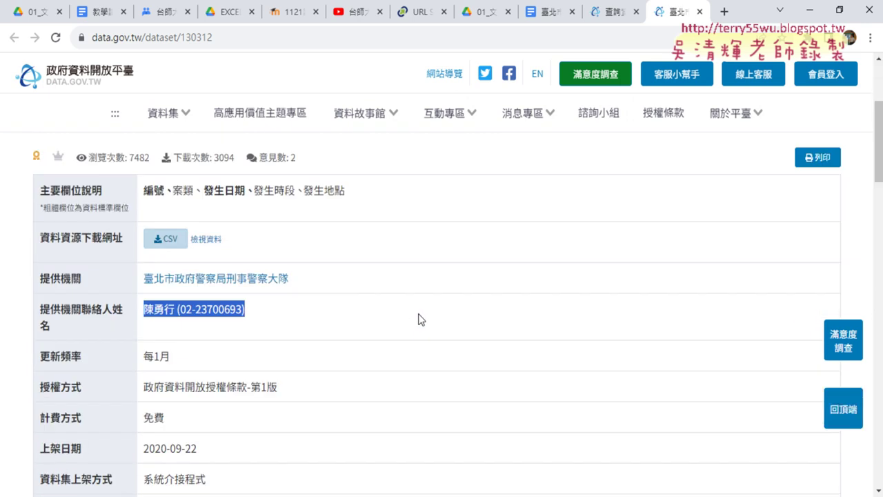
- Download 臺北市住宅竊盜點位資訊-UTF8-BOM.csv and show it in the 下載 folder
left_click(166, 241)
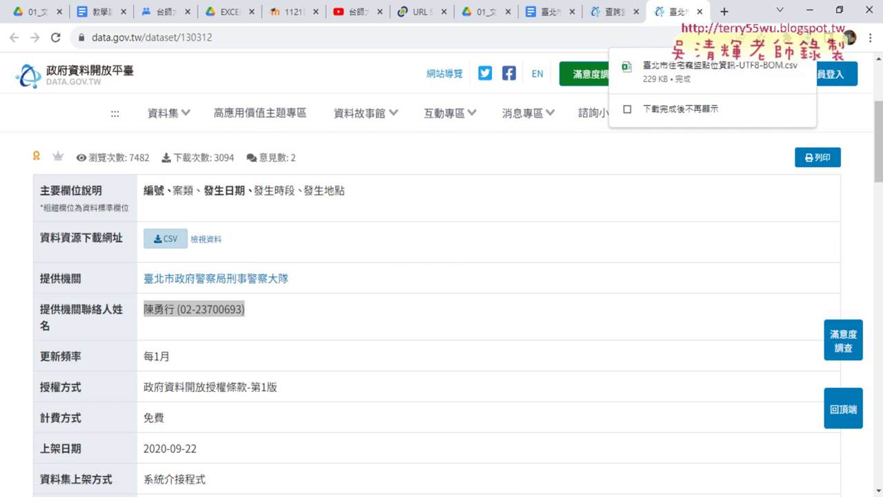
mouse_move(696, 72)
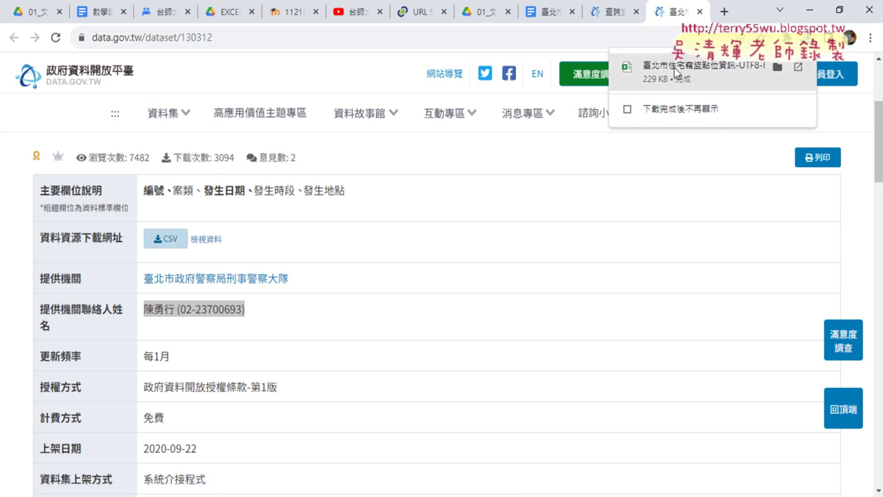
left_click(779, 71)
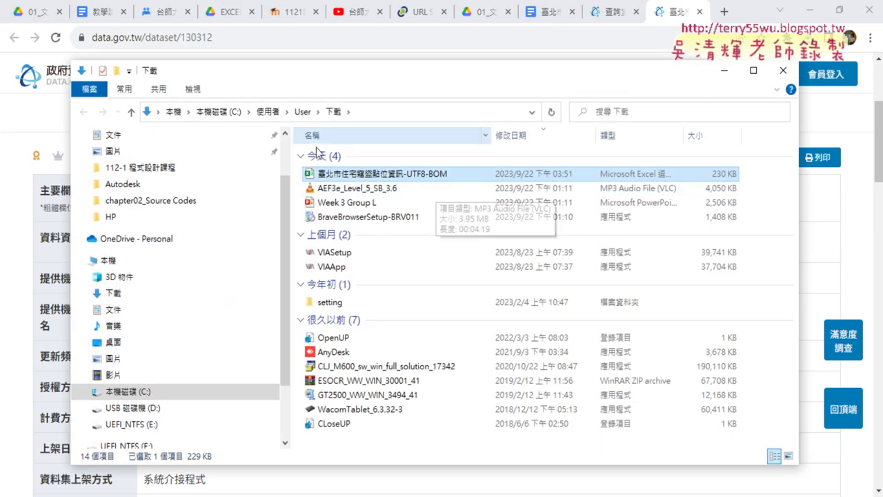
- Open 臺北市住宅竊盜點位資訊-UTF8-BOM.csv from Downloads with Excel
double_click(382, 176)
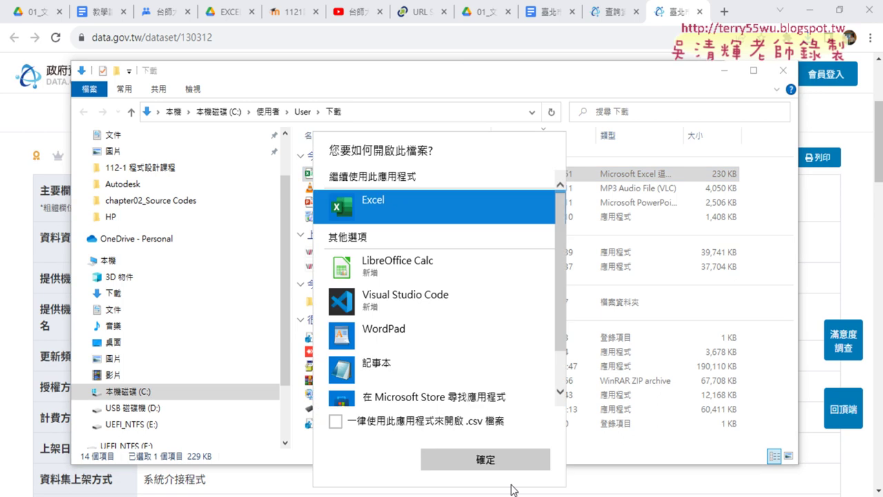
left_click(514, 458)
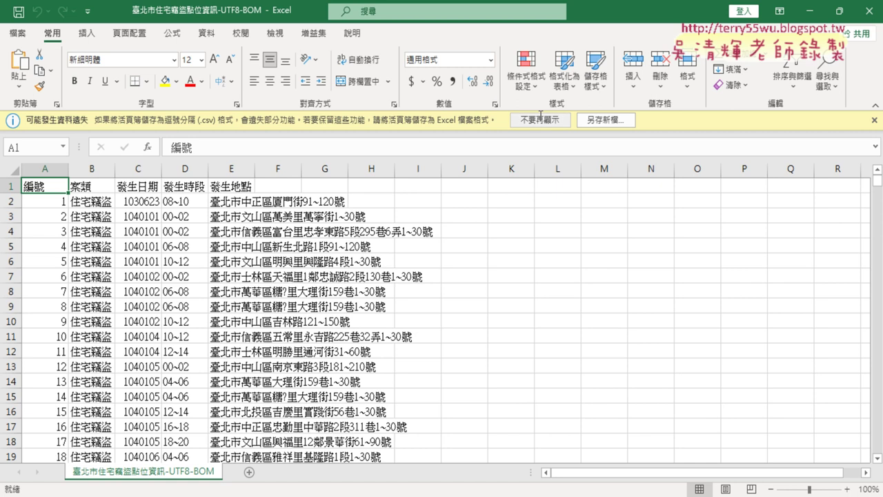
- Save the data to the Desktop as an Excel 活頁簿 named 臺北市住宅竊盜點位資訊-UTF8-BOM
left_click(606, 120)
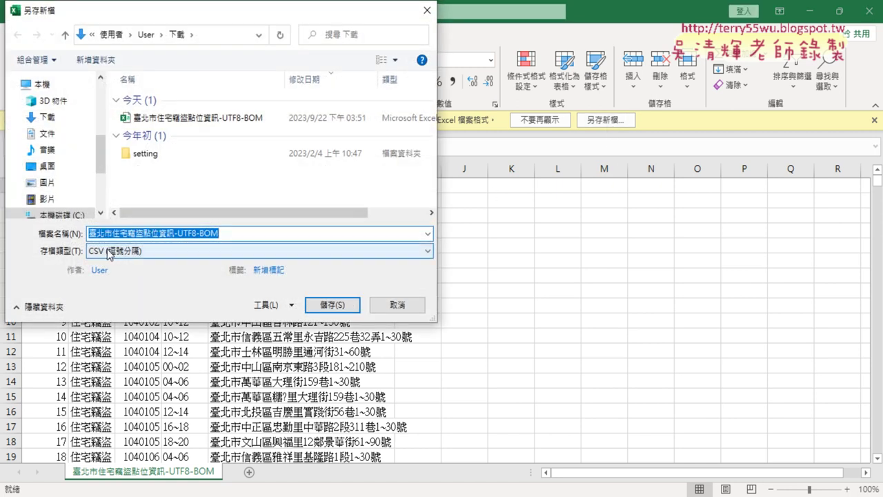
left_click(140, 252)
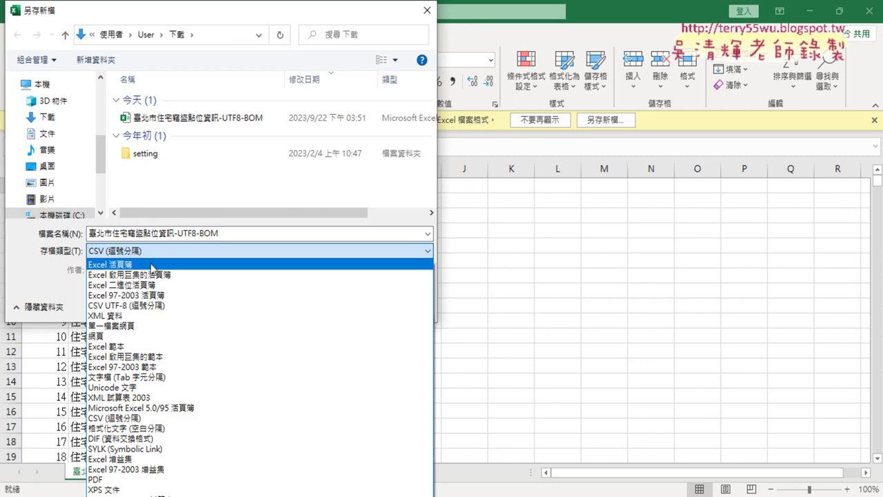
left_click(152, 265)
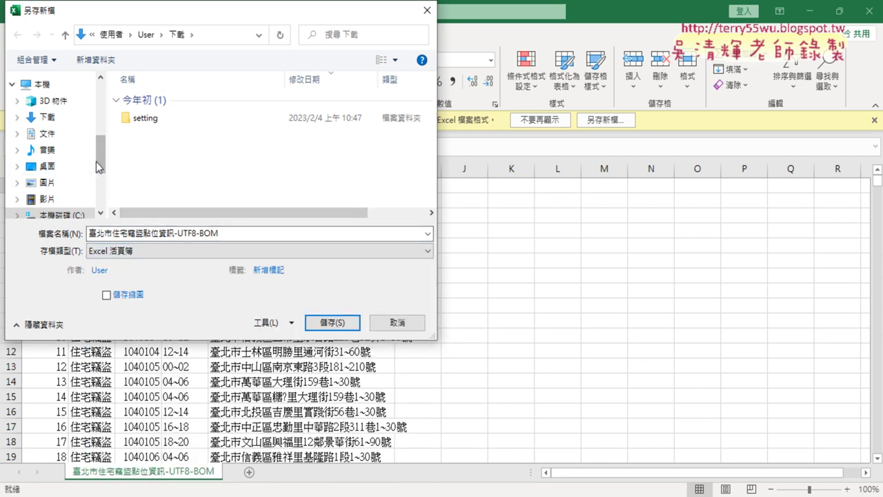
left_click(69, 166)
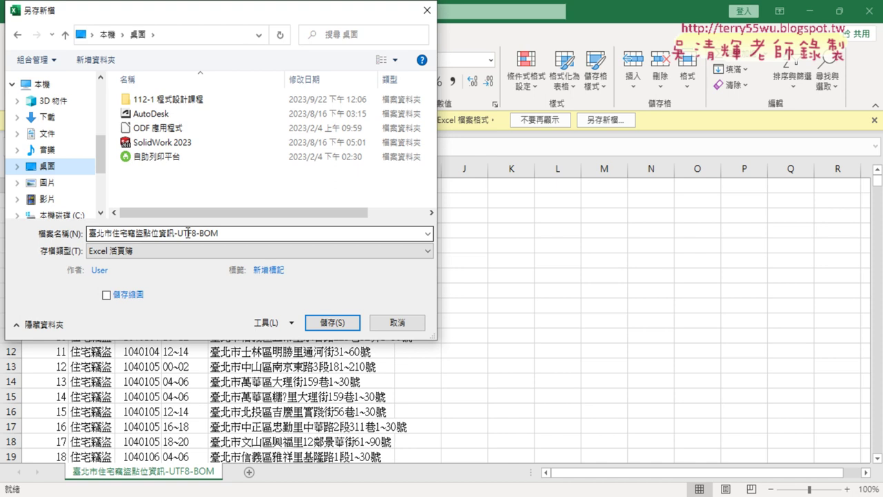
left_click(187, 236)
left_click_drag(176, 236, 267, 236)
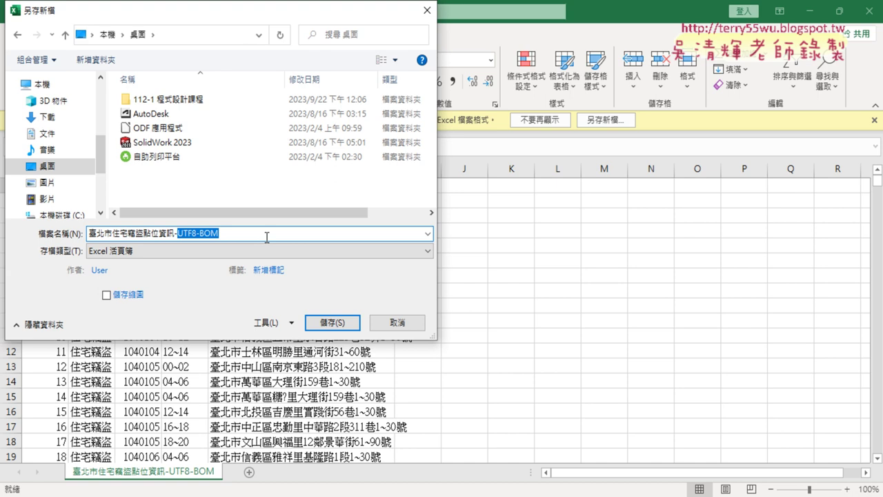
left_click(332, 322)
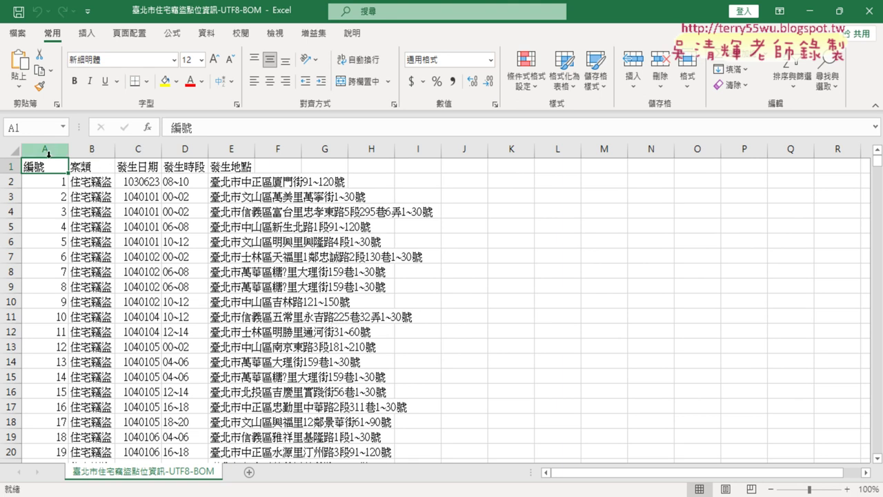
- AutoFit columns A–E, 編號 through 發生地點, so every full address shows
left_click_drag(48, 153, 243, 159)
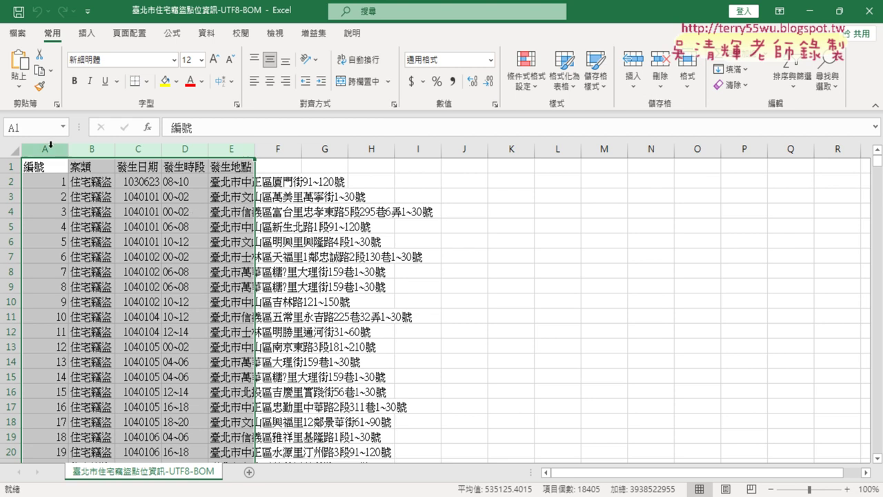
left_click_drag(47, 149, 234, 148)
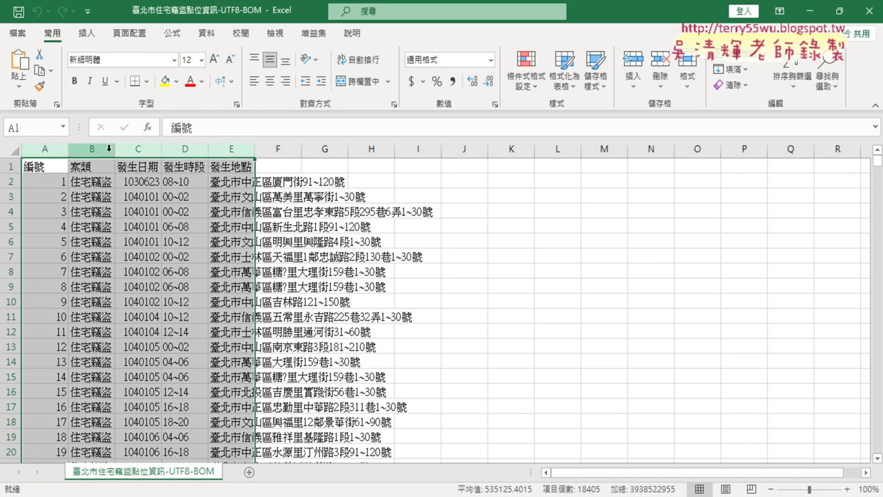
double_click(161, 150)
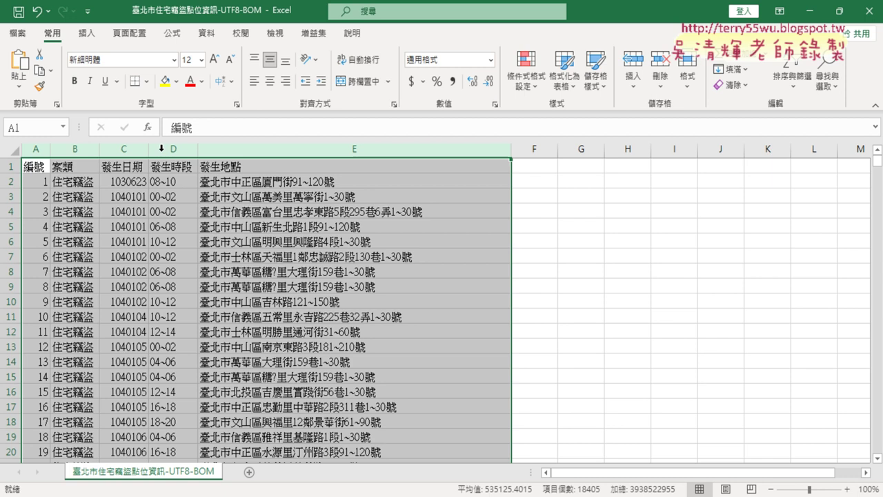
key("ctrl+z")
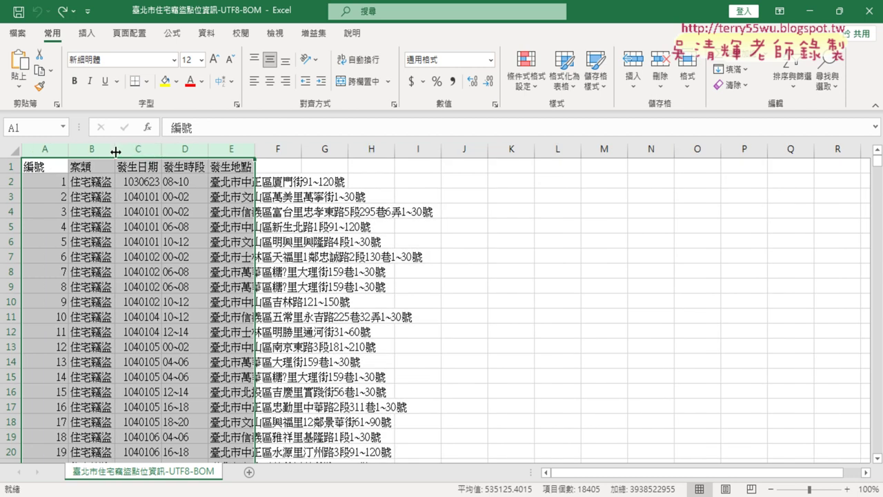
left_click(684, 87)
left_click(721, 186)
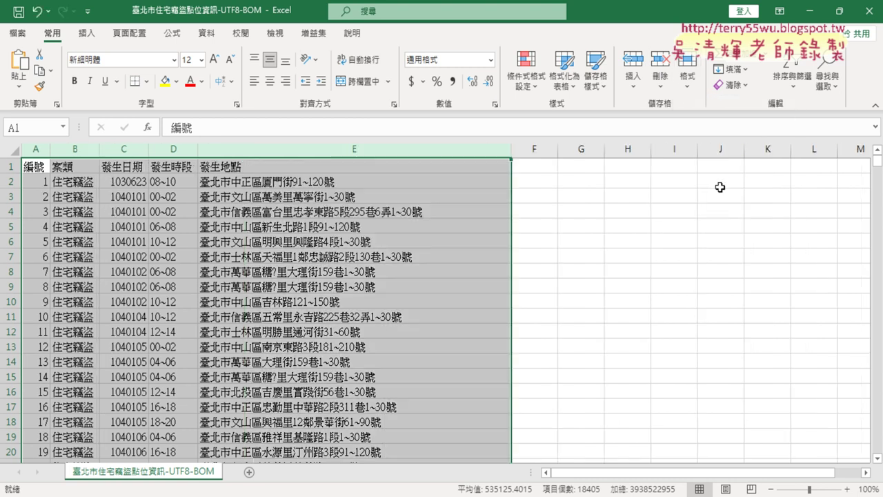
left_click(692, 94)
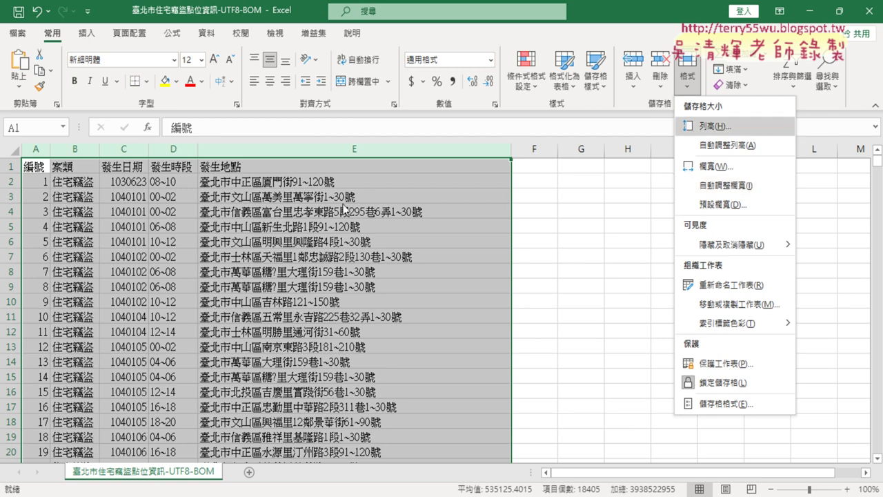
left_click(43, 163)
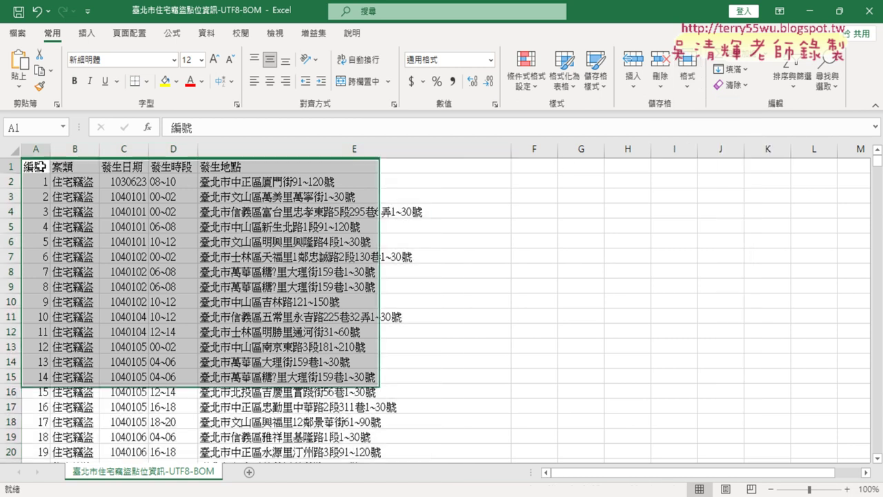
left_click(35, 164)
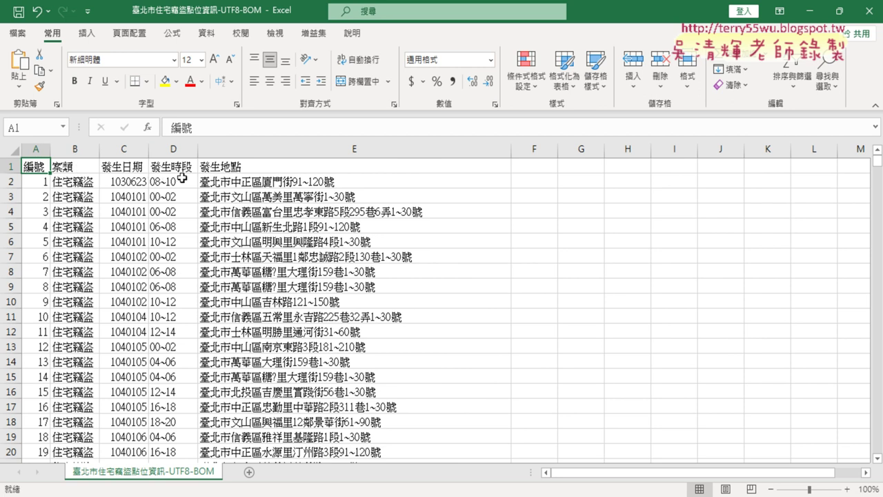
key("ctrl+Down")
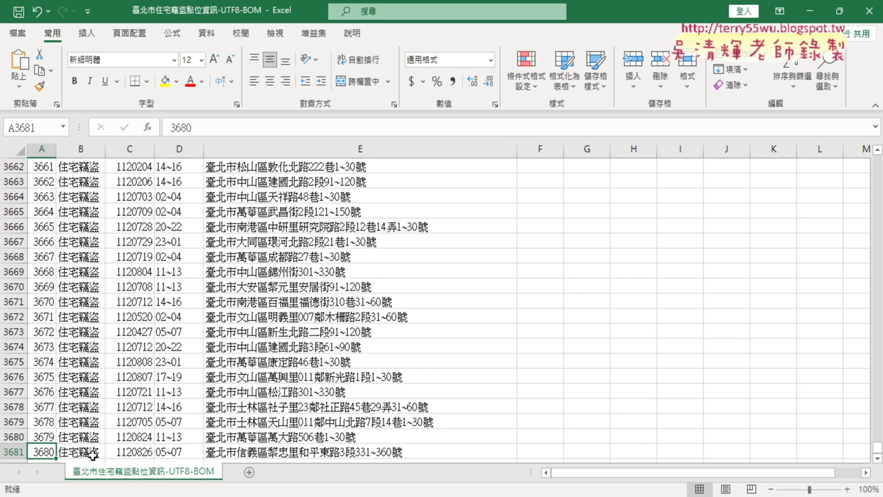
key("ctrl+Home")
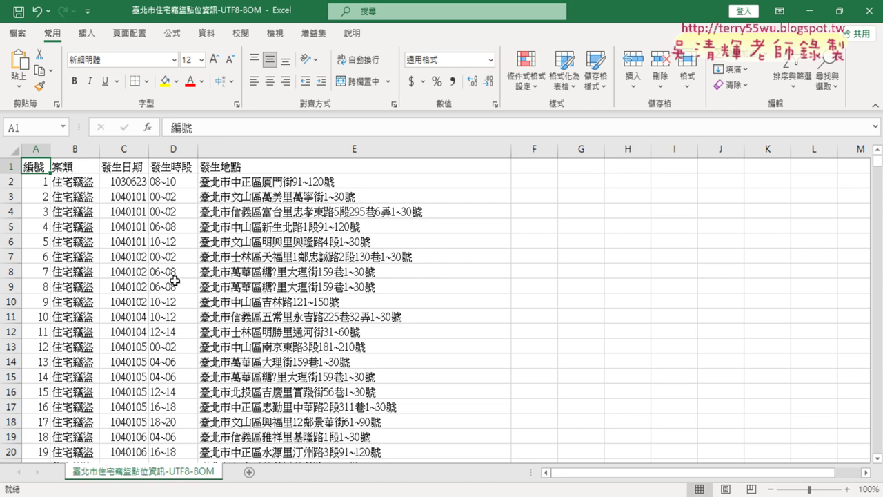
scroll(159, 255, "down", 2)
scroll(157, 246, "down", 2)
scroll(157, 246, "down", 4)
scroll(157, 246, "down", 2)
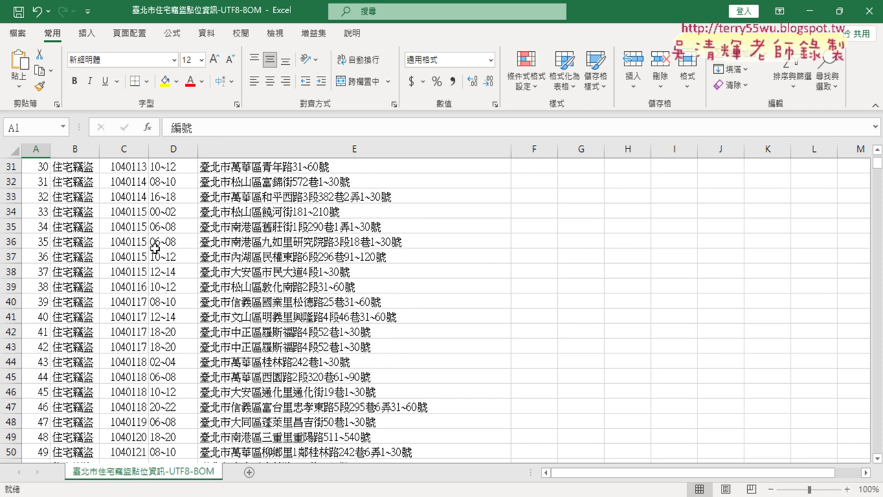
scroll(155, 247, "up", 5)
scroll(155, 249, "up", 5)
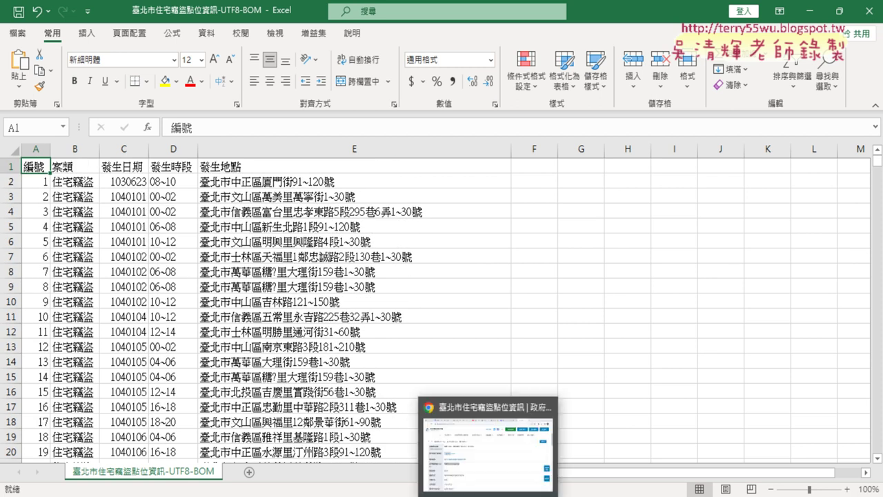
left_click(124, 148)
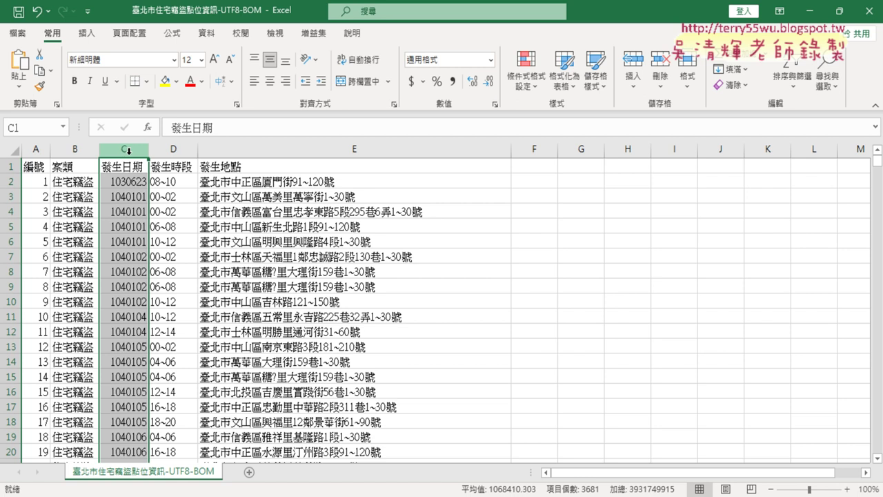
- Insert a blank column D after 發生日期 and head it 年
left_click(170, 149)
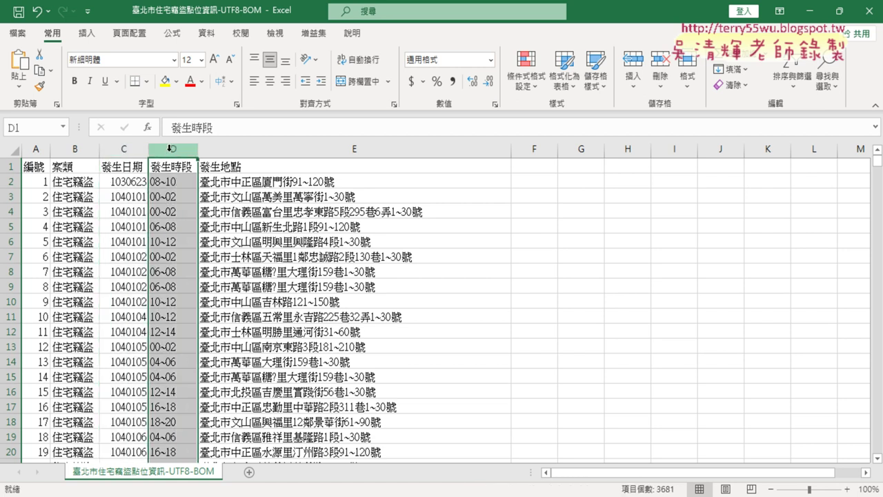
right_click(171, 148)
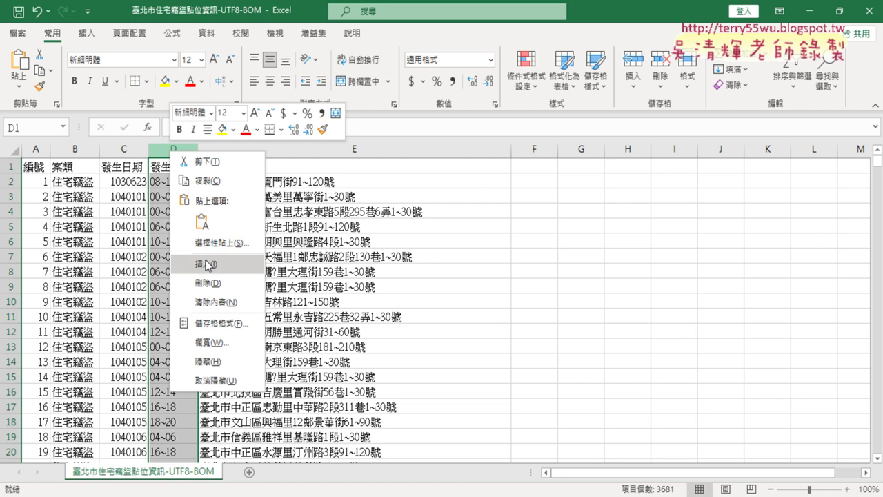
left_click(207, 264)
left_click(174, 165)
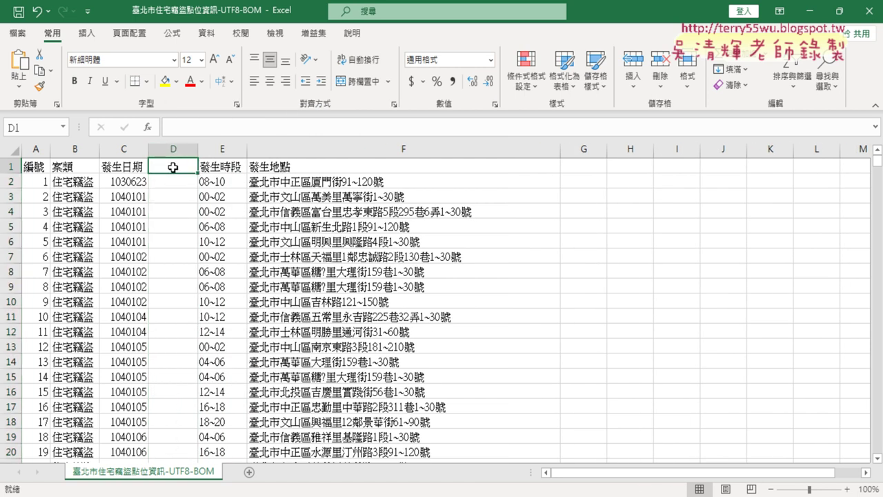
double_click(189, 165)
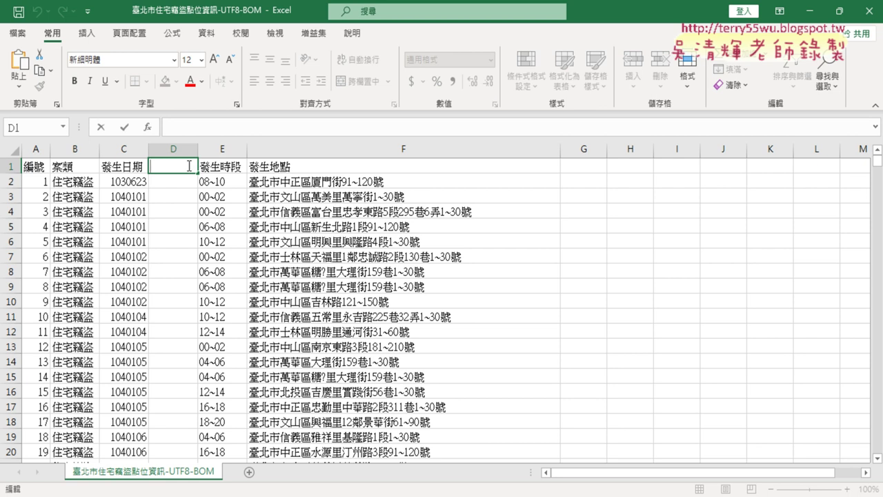
type("ㄋㄧ")
type("ㄢˊ")
key("Return")
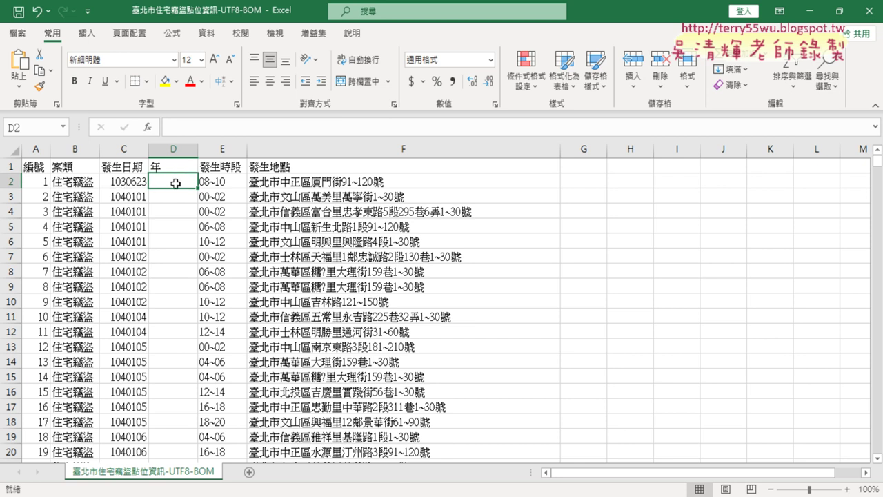
- Select cell D2 and open the Insert Function dialog for it
left_click(10, 180)
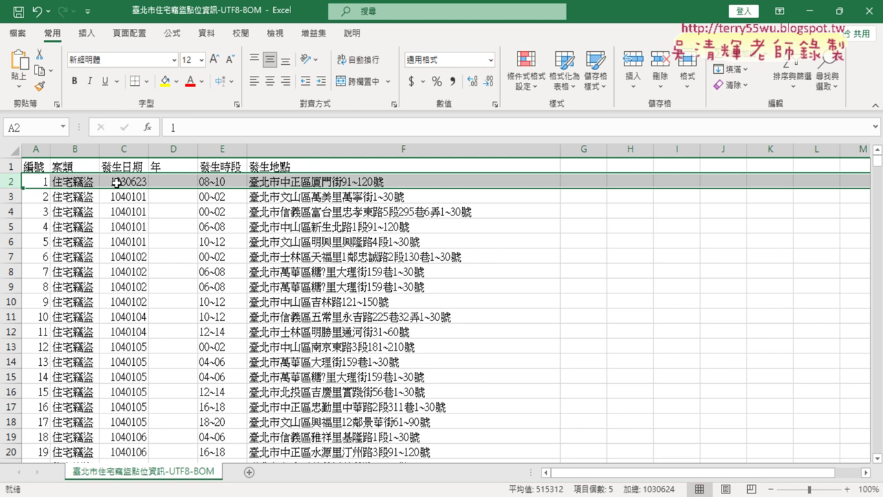
left_click(173, 181)
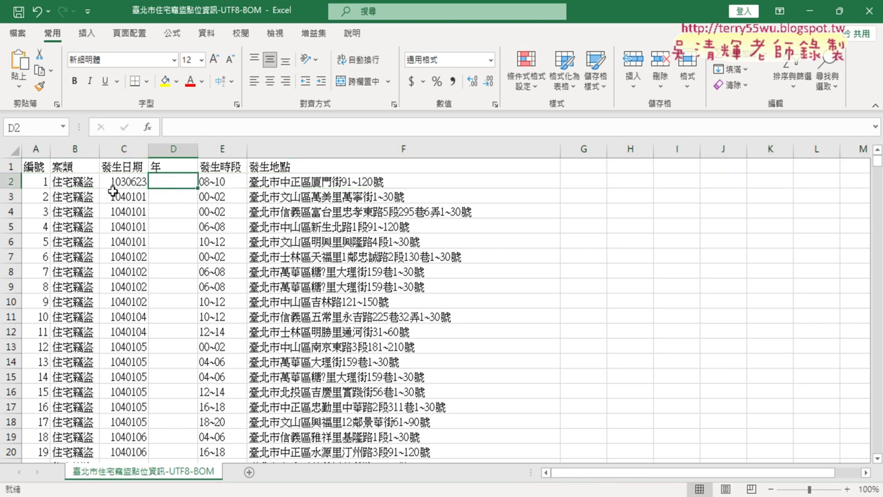
left_click(147, 127)
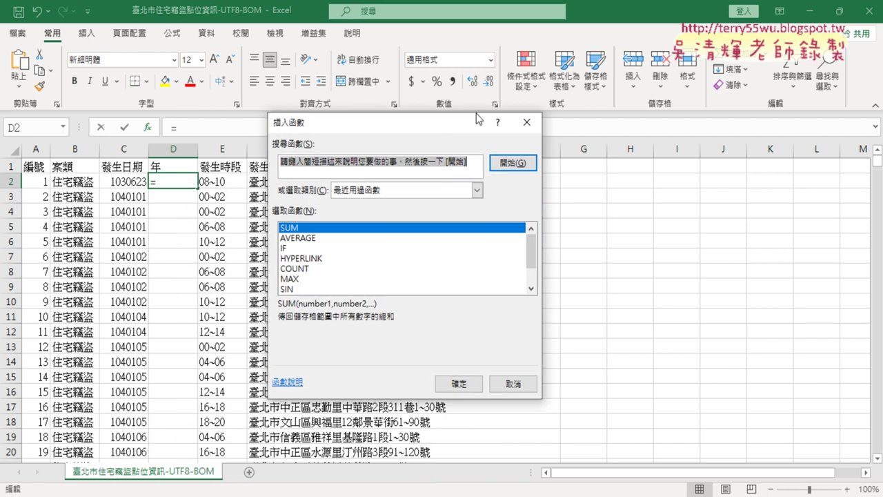
- Filter Insert Function to the 文字 category and select LEFT
left_click(442, 152)
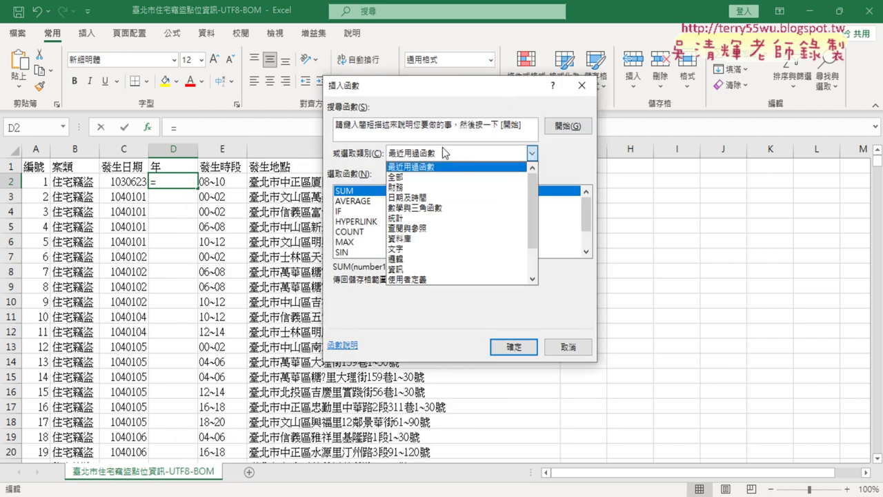
left_click(442, 249)
left_click(586, 252)
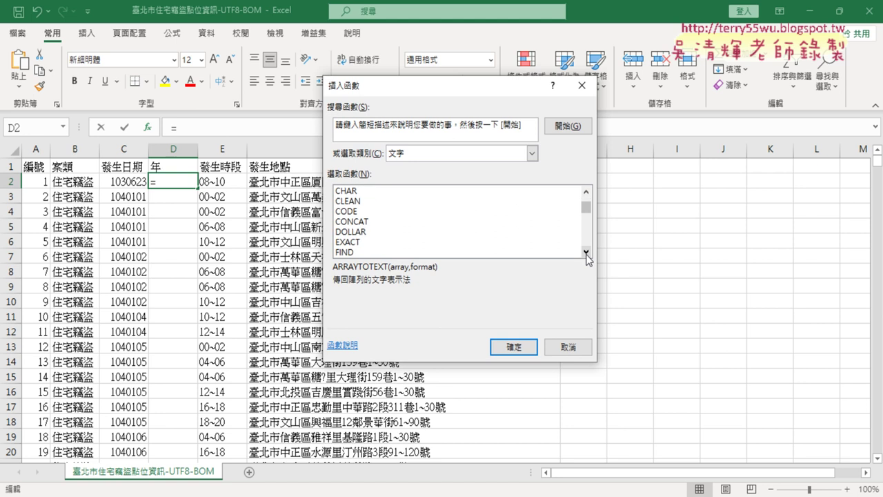
left_click(586, 252)
left_click(586, 252)
left_click(586, 251)
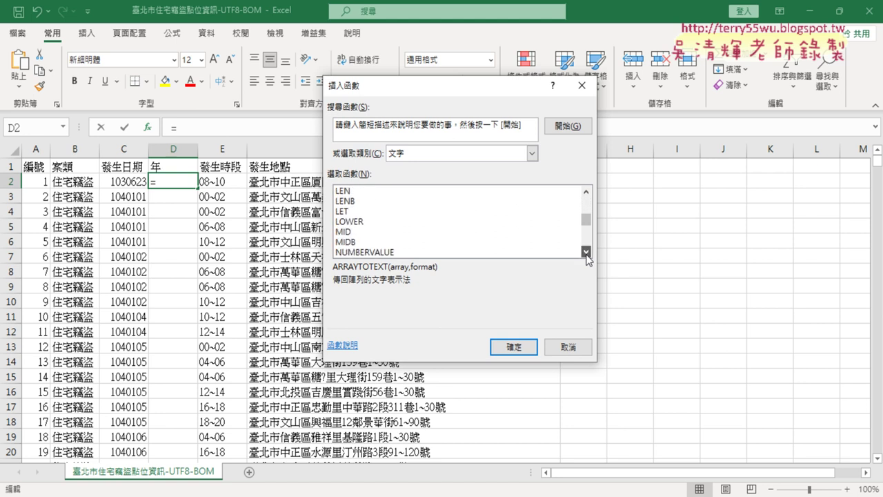
left_click(586, 191)
left_click(586, 191)
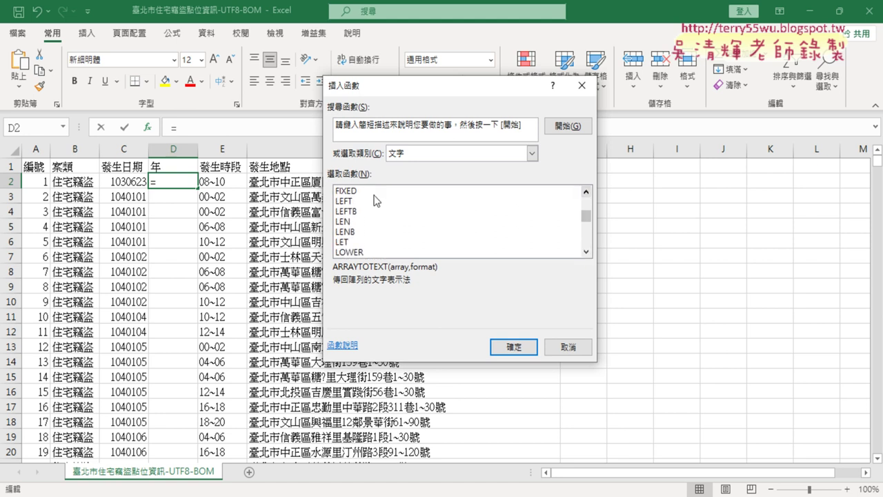
left_click(356, 200)
- Insert =LEFT() into D2, then mark the 發生日期 and 年 columns and cells C2, D2
double_click(356, 200)
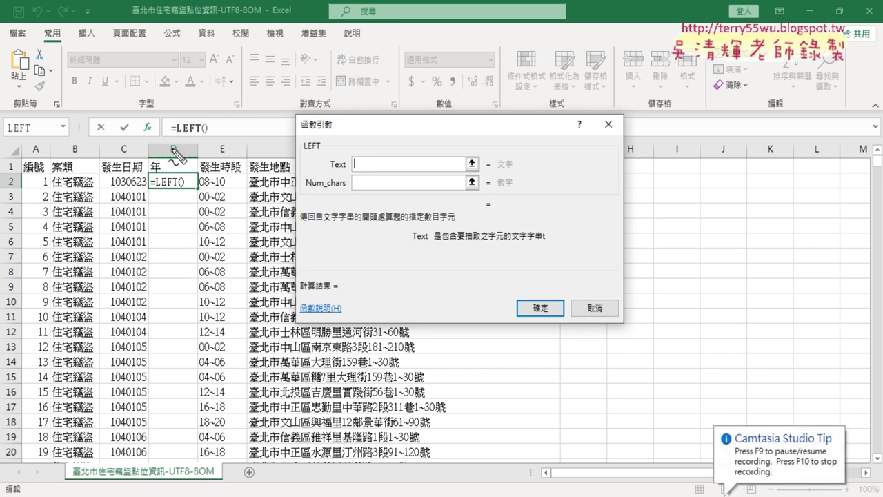
left_click_drag(149, 152, 148, 222)
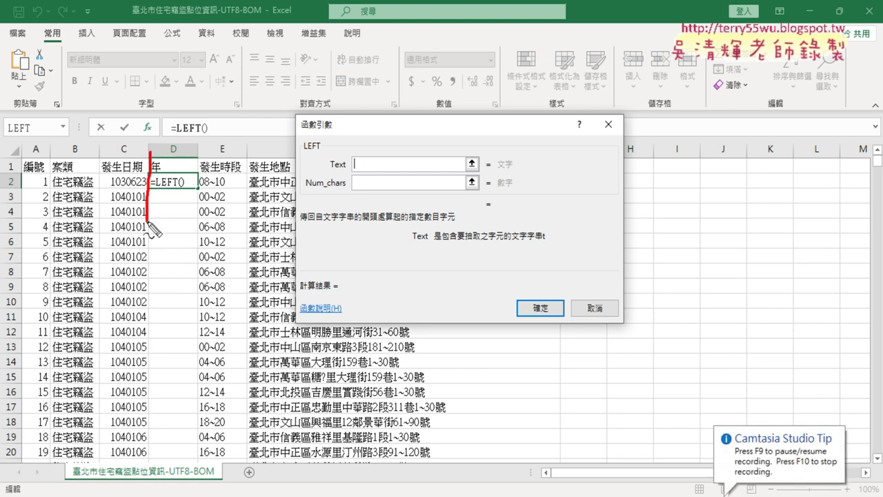
left_click_drag(134, 151, 156, 156)
left_click_drag(111, 187, 150, 187)
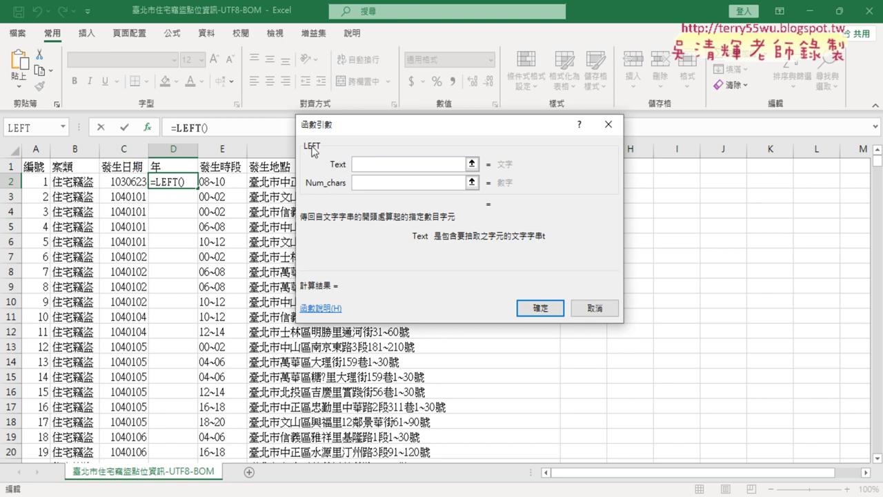
- Set LEFT's Text to C2 and Num_chars to 3, so D2 holds =LEFT(C2,3) showing 103
left_click(133, 183)
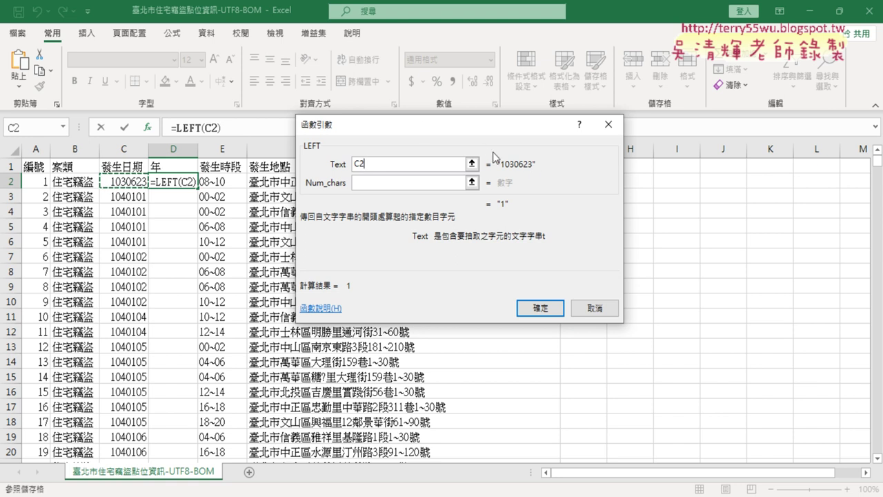
left_click(427, 183)
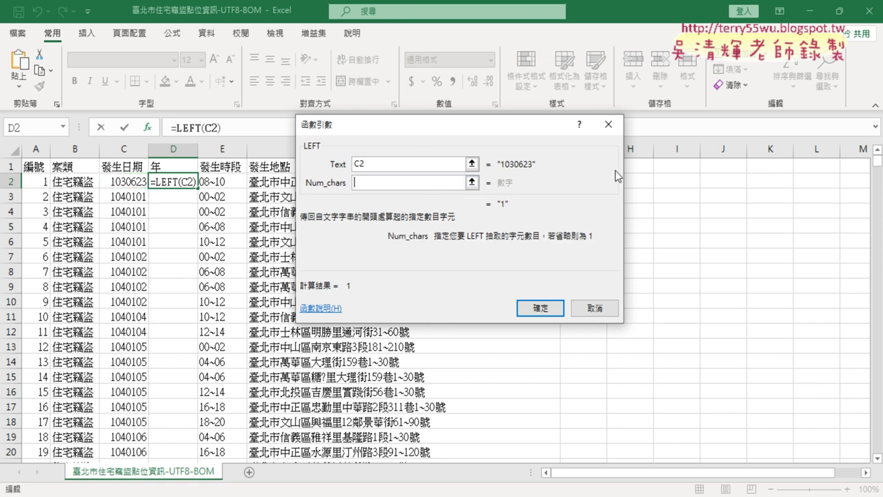
type("3")
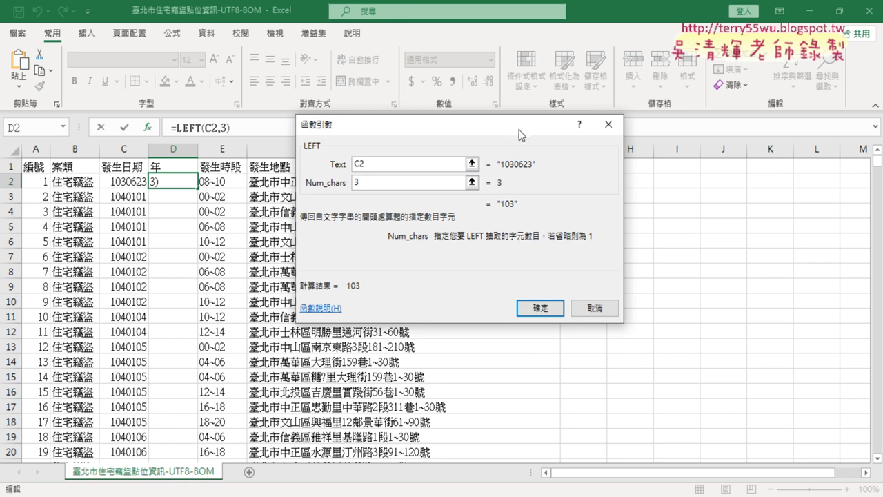
left_click_drag(519, 130, 461, 94)
double_click(318, 153)
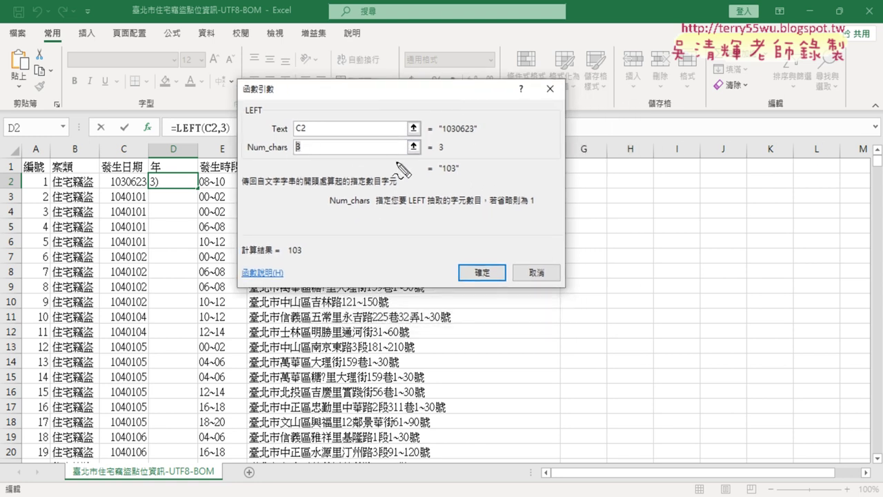
mouse_move(459, 180)
left_mouse_down()
mouse_move(440, 181)
mouse_move(456, 181)
left_mouse_up()
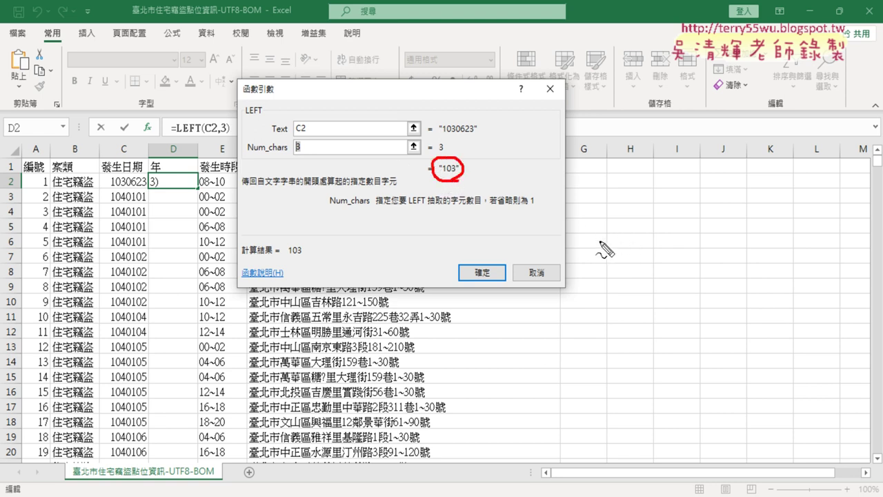
key("Escape")
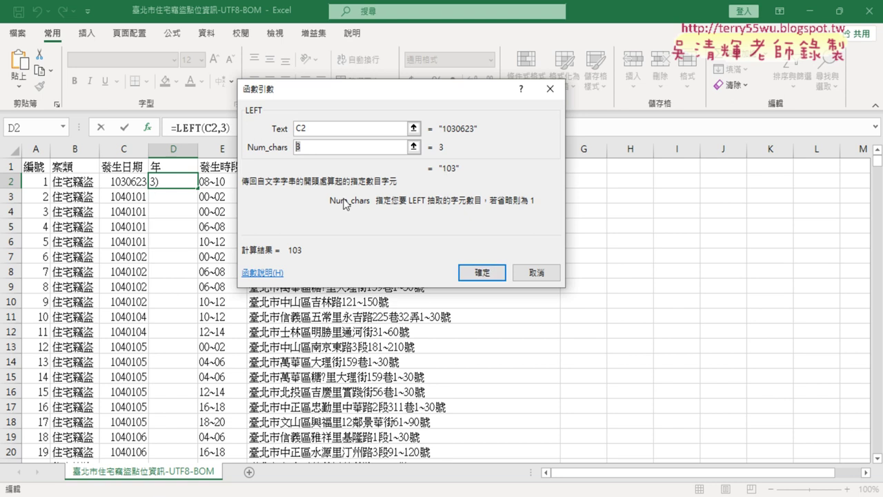
left_click(479, 272)
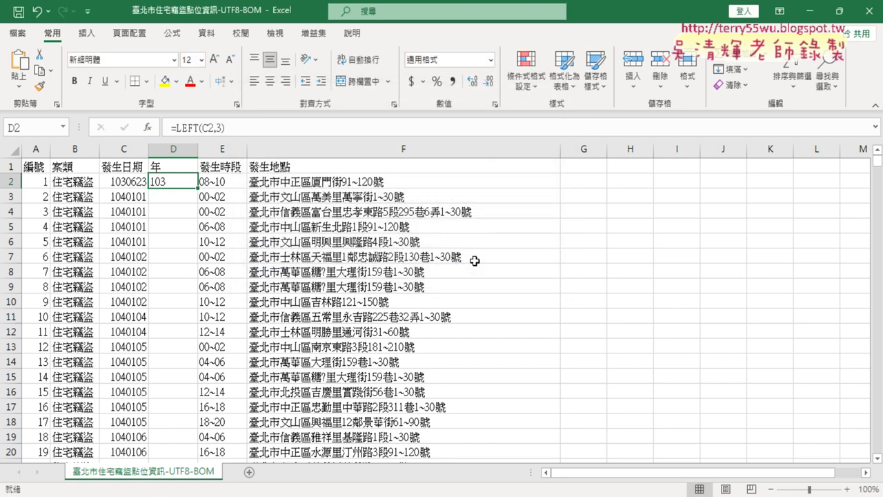
- Fill the LEFT year formula down the 年 column, then reopen D2's function arguments
double_click(198, 185)
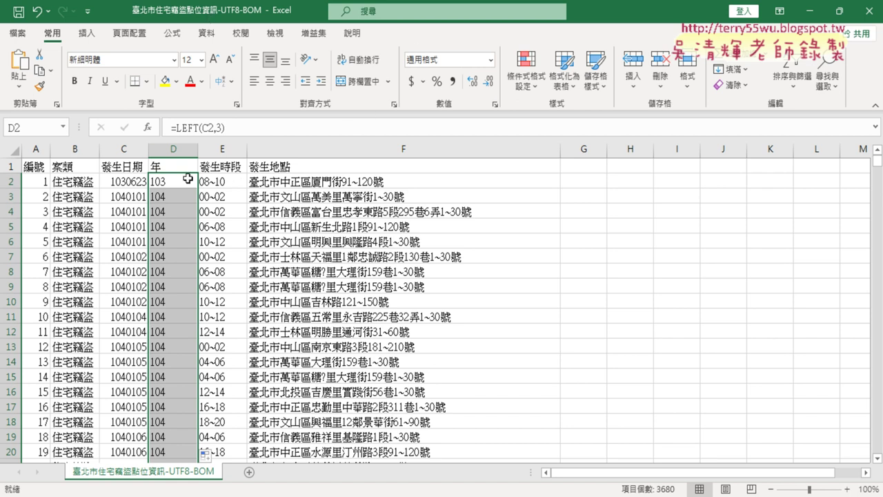
left_click(178, 131)
left_click(147, 128)
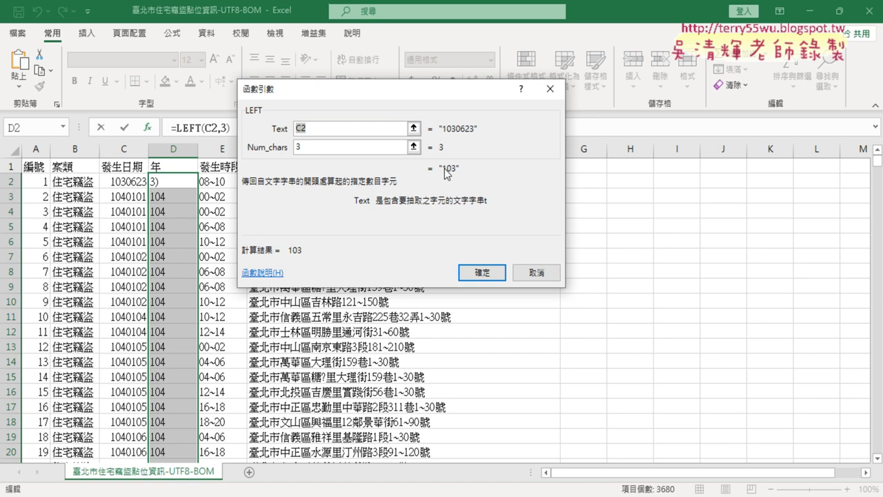
- Rewrite D2's formula in the formula bar as =VALUE(LEFT(C2,3))
left_click(529, 278)
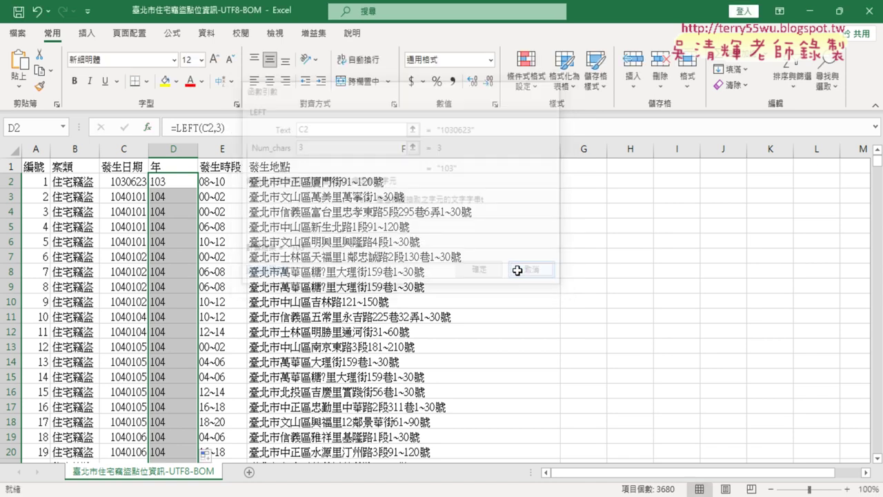
left_click(180, 128)
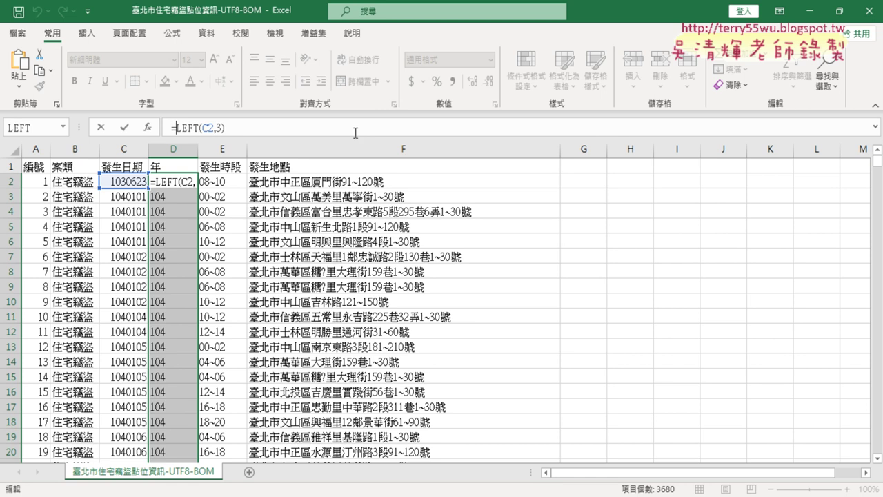
type("ㄍ")
key("BackSpace")
type("v")
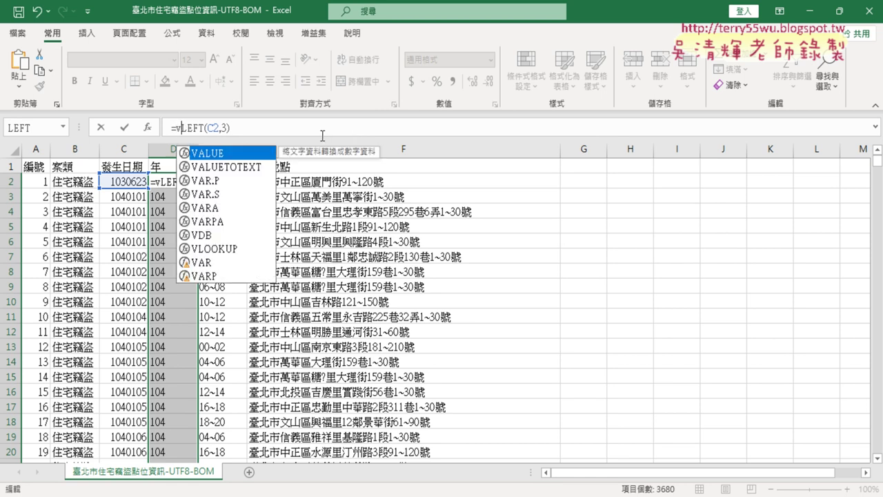
double_click(213, 158)
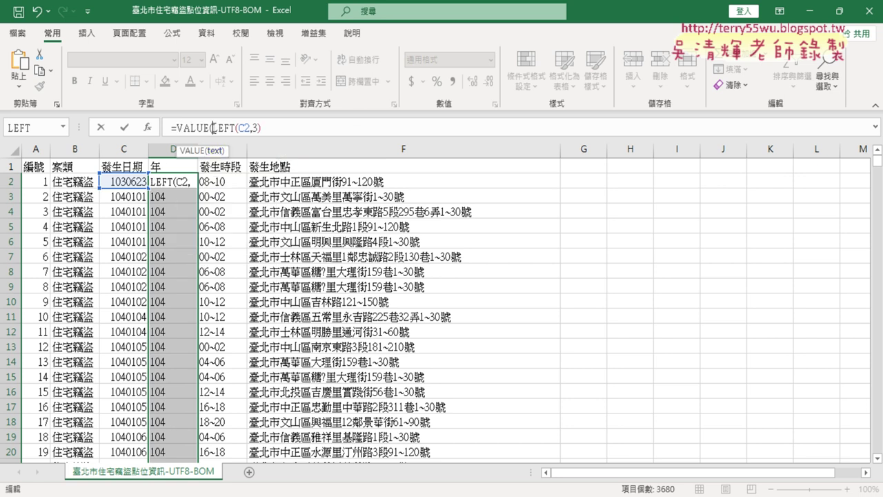
left_click_drag(215, 127, 176, 127)
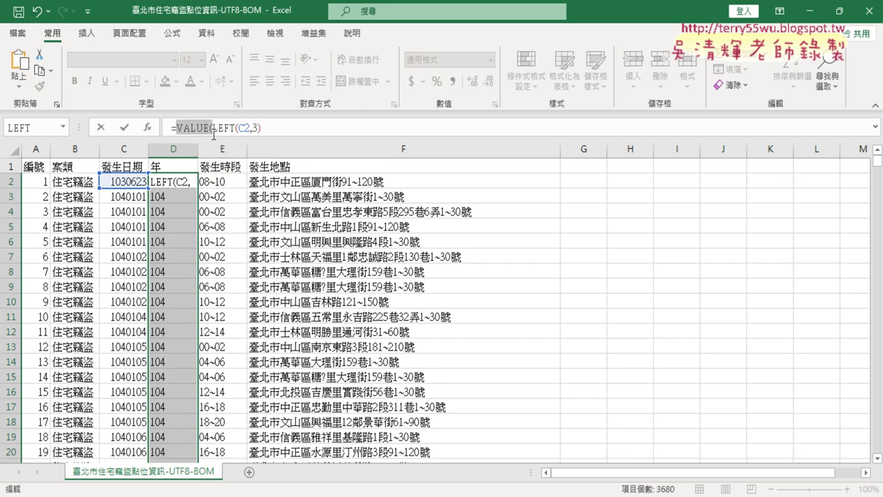
left_click(273, 130)
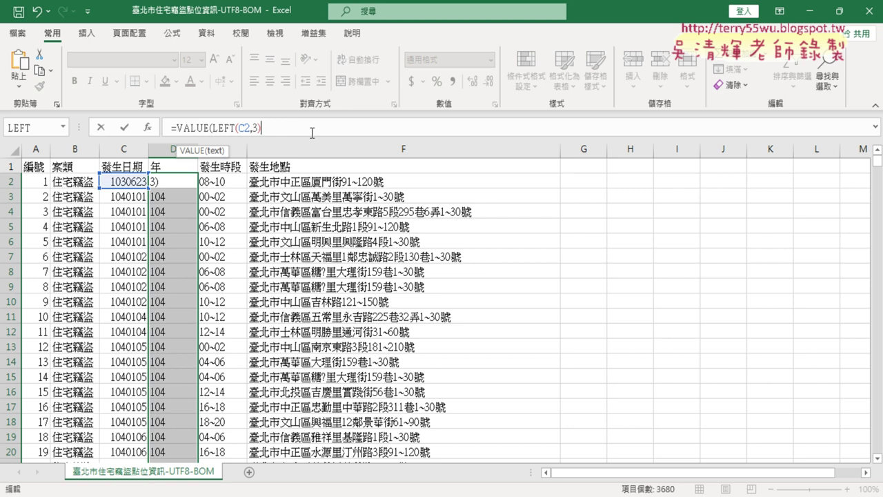
type(")")
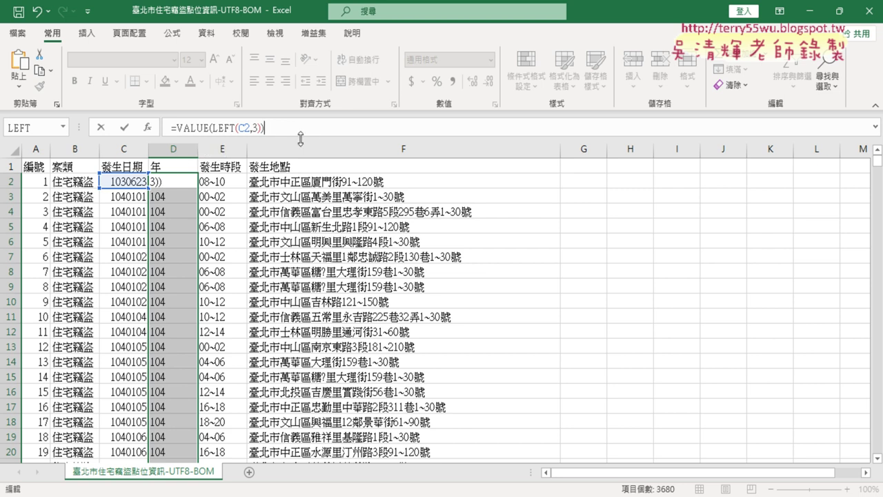
- Check the VALUE function's arguments and confirm, so D2 returns 103 as a number
left_click(197, 128)
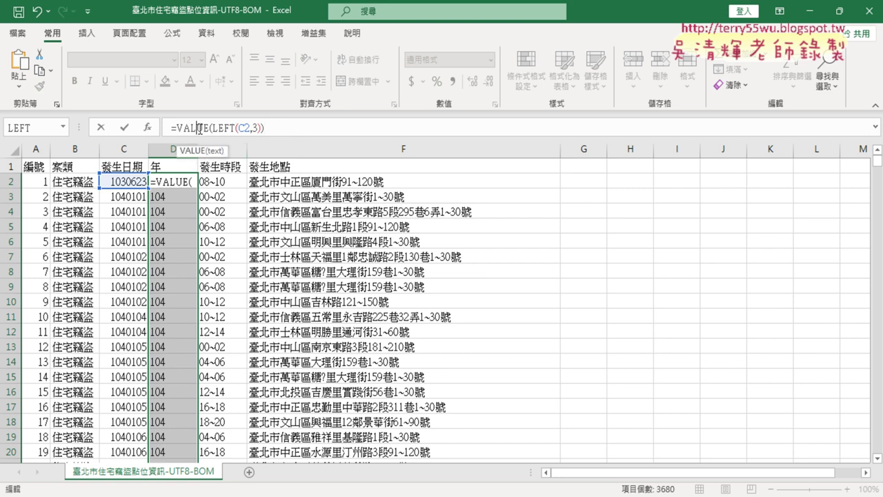
left_click(150, 128)
left_click_drag(311, 117, 410, 109)
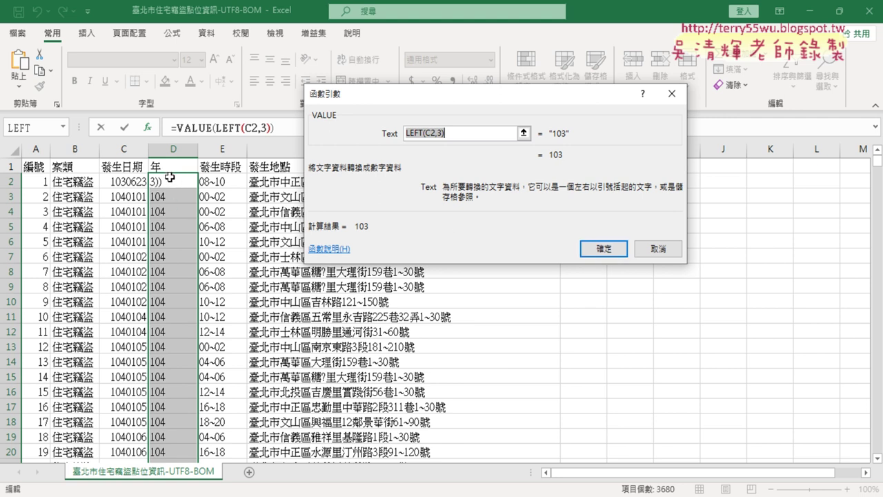
left_click(604, 249)
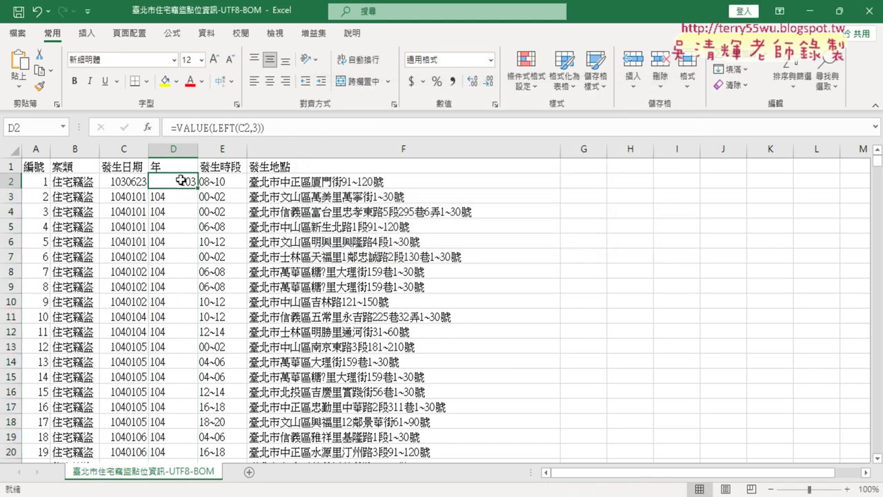
- Fill =VALUE(LEFT(C2,3)) down column D, giving numeric years like 103 and 104
double_click(198, 188)
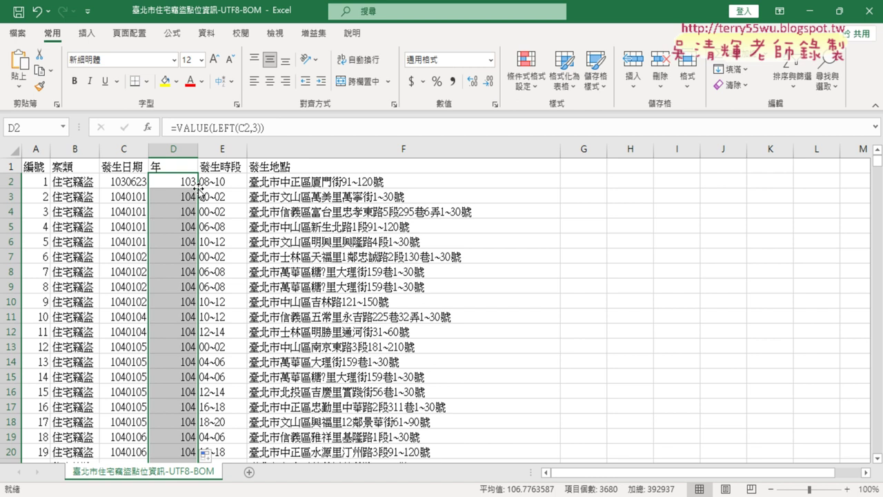
- Start Insert > PivotTable, annotating the 發生日期 and 年 headers and the pivot commands
left_click(95, 36)
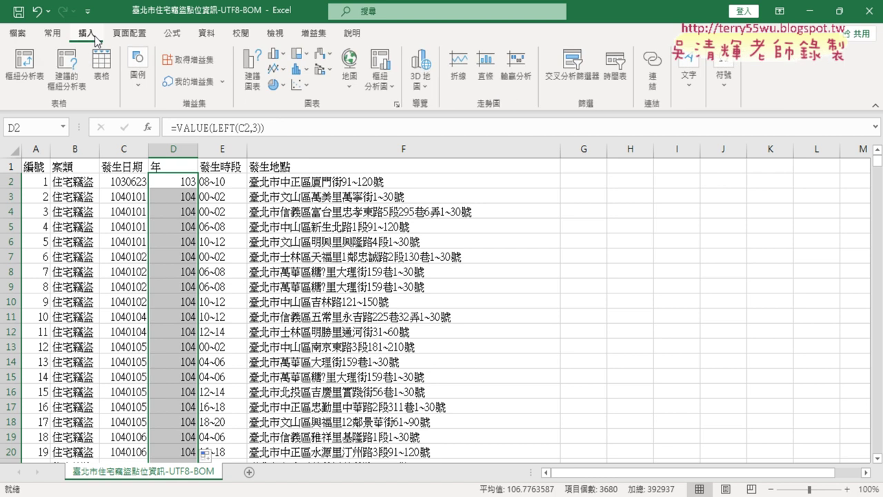
left_click(38, 73)
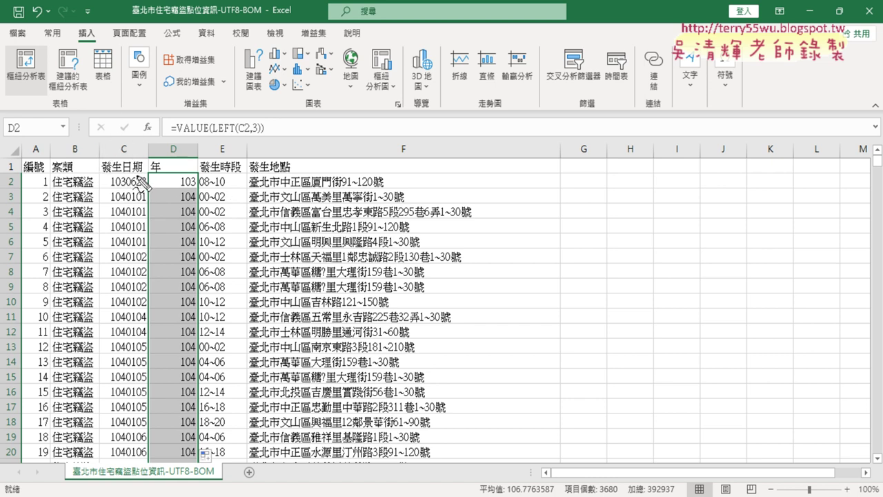
mouse_move(141, 181)
left_mouse_down()
mouse_move(173, 109)
mouse_move(186, 153)
mouse_move(200, 141)
left_mouse_up()
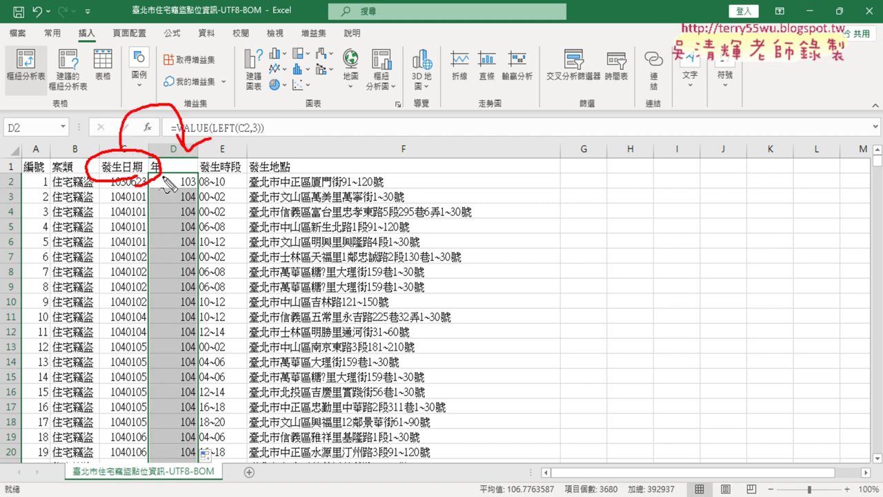
left_click_drag(164, 178, 172, 180)
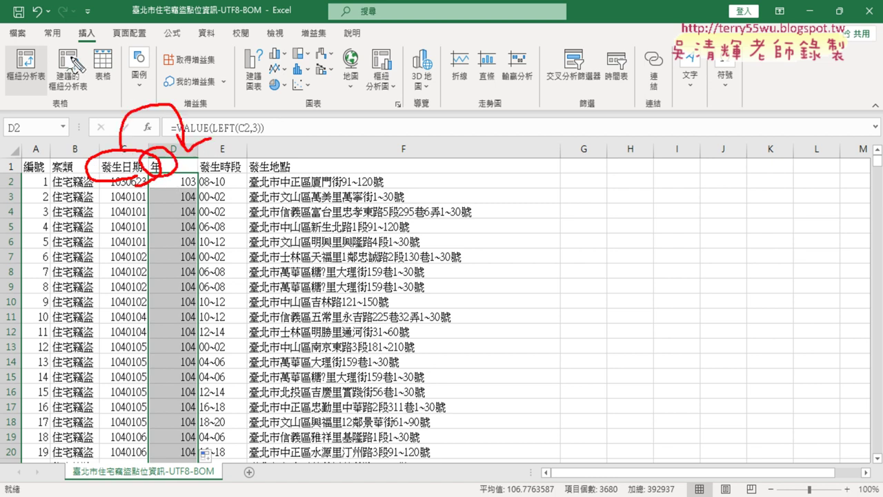
left_click_drag(76, 20, 98, 42)
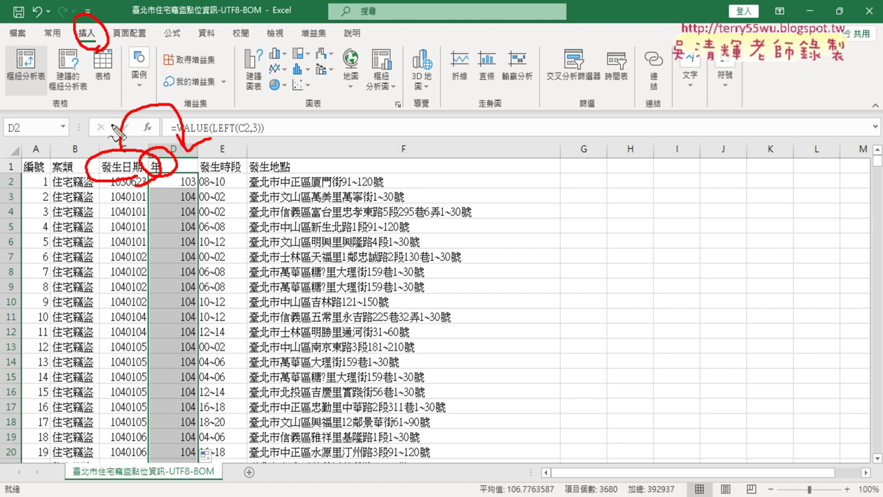
left_click_drag(39, 101, 46, 99)
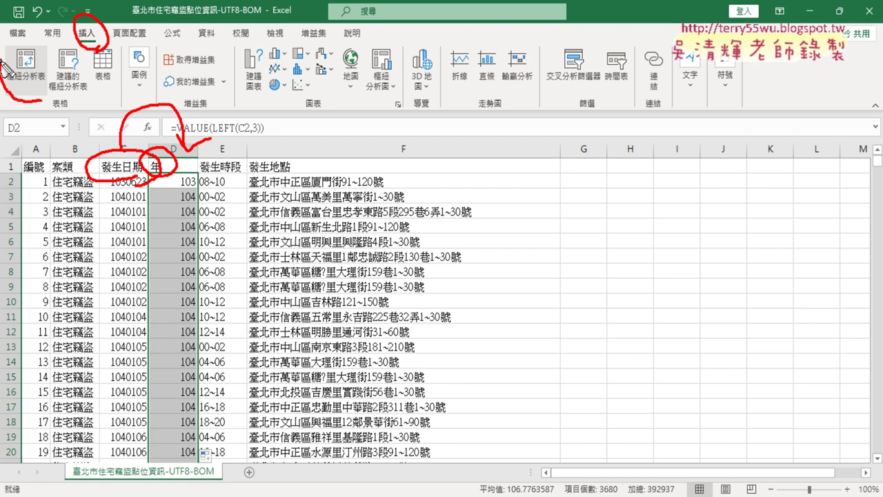